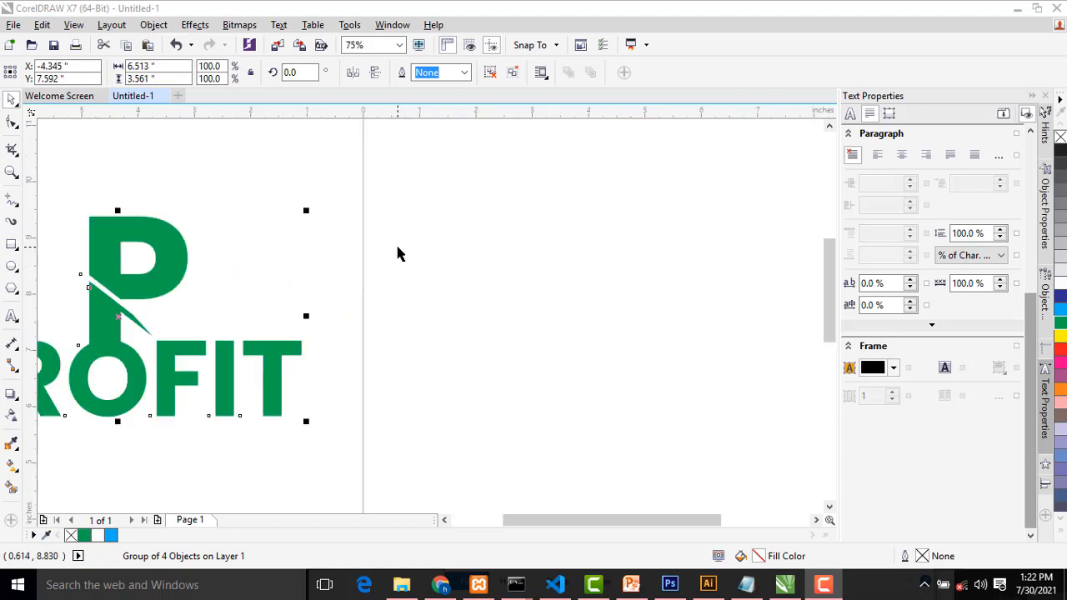
Add the letter P as artistic text in Poppins Black on the blank page and enlarge it to about 215 pt
{"action": "left_click_drag", "start_coordinate": [555, 520], "coordinate": [639, 510]}
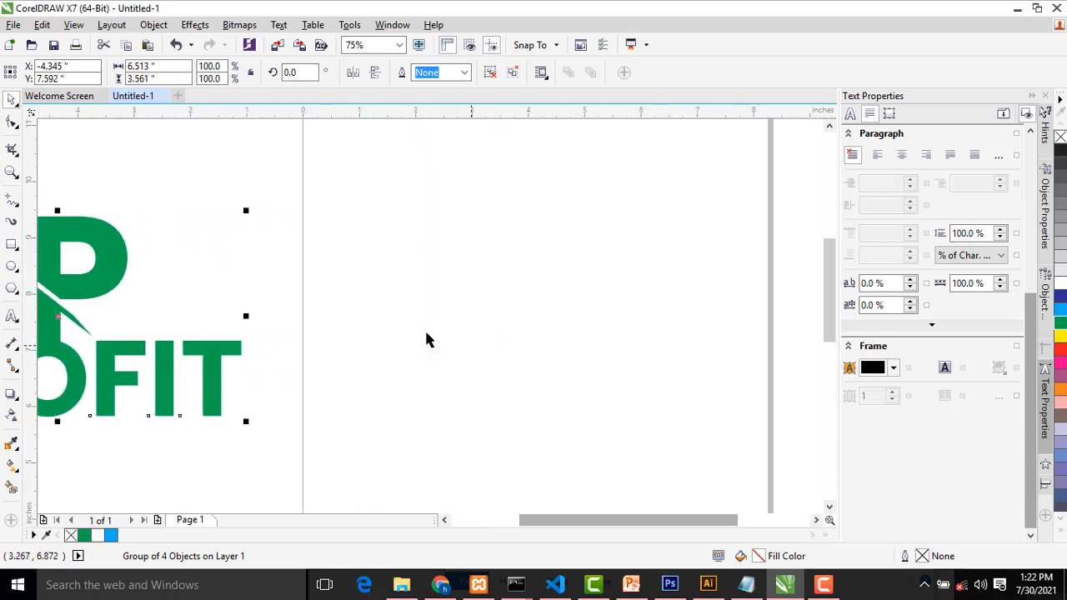
{"action": "left_click", "coordinate": [11, 320]}
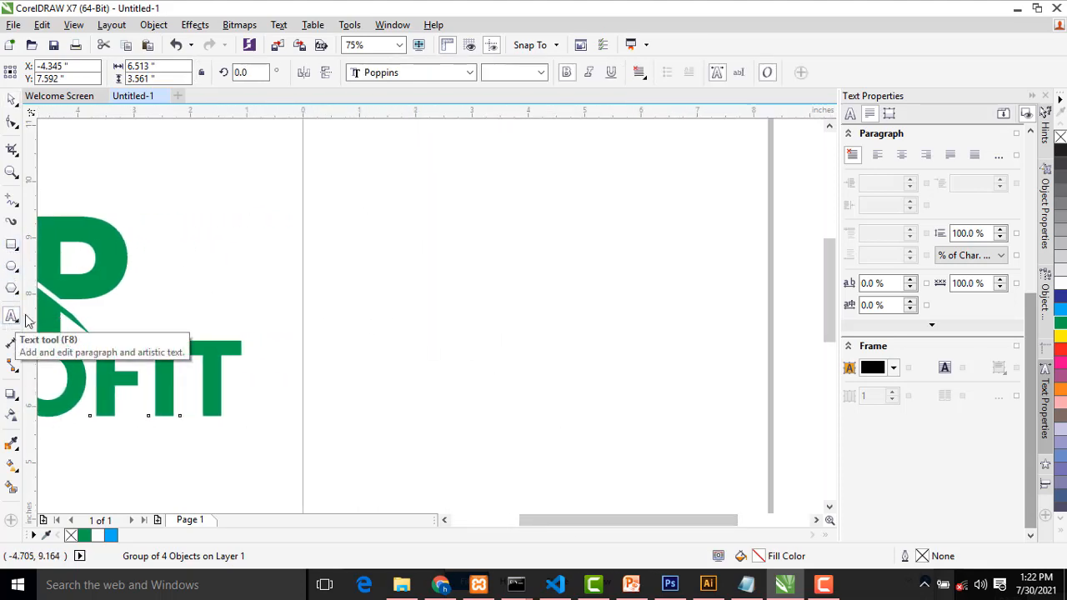
{"action": "left_click", "coordinate": [507, 279]}
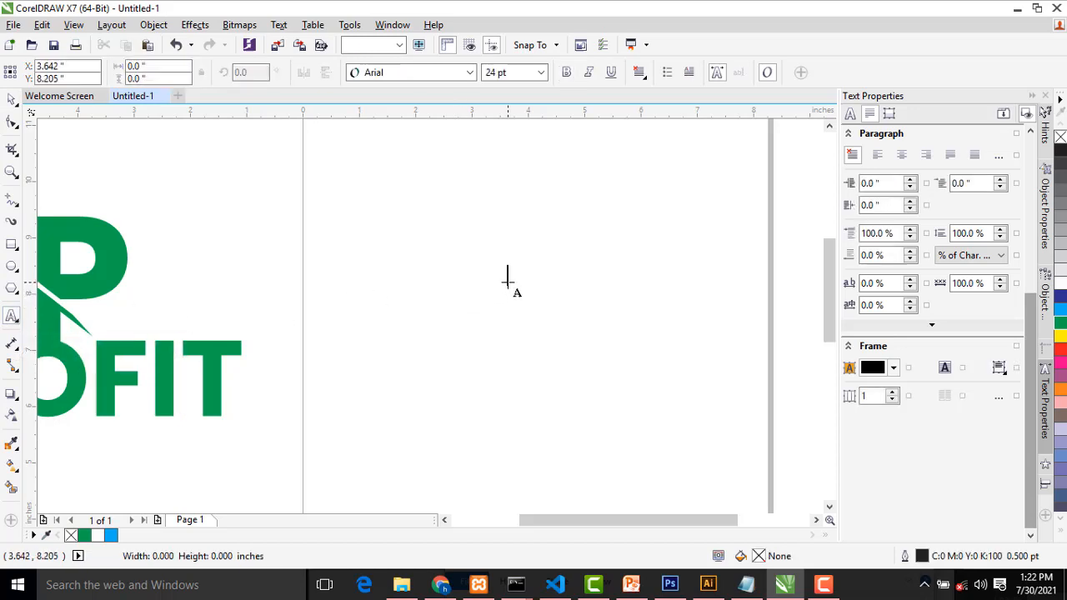
{"action": "left_click", "coordinate": [426, 72]}
{"action": "mouse_move", "coordinate": [423, 129]}
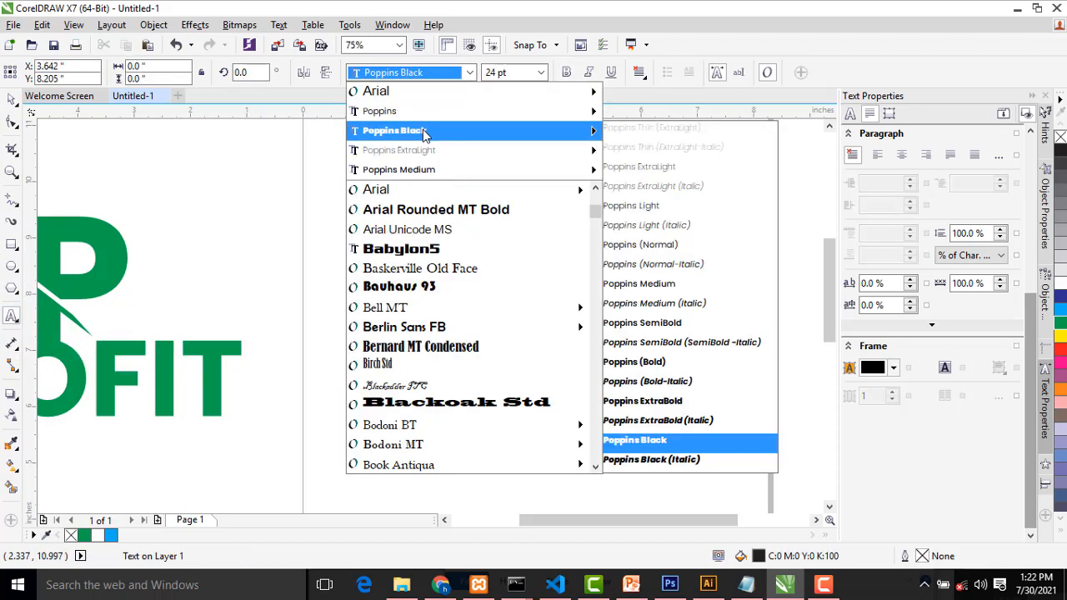
{"action": "left_click", "coordinate": [633, 440]}
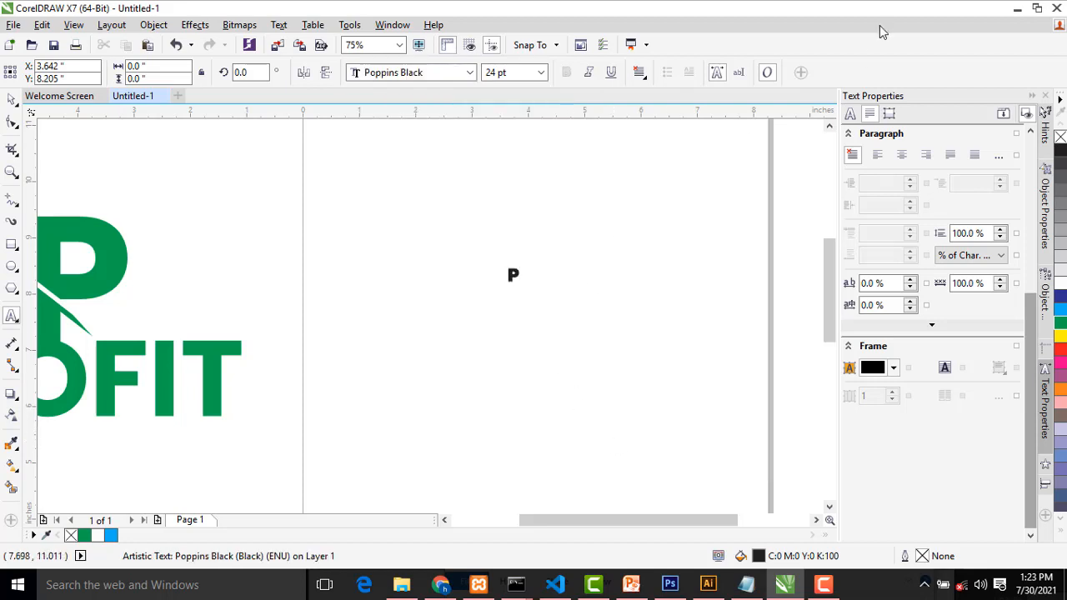
{"action": "left_click", "coordinate": [12, 98]}
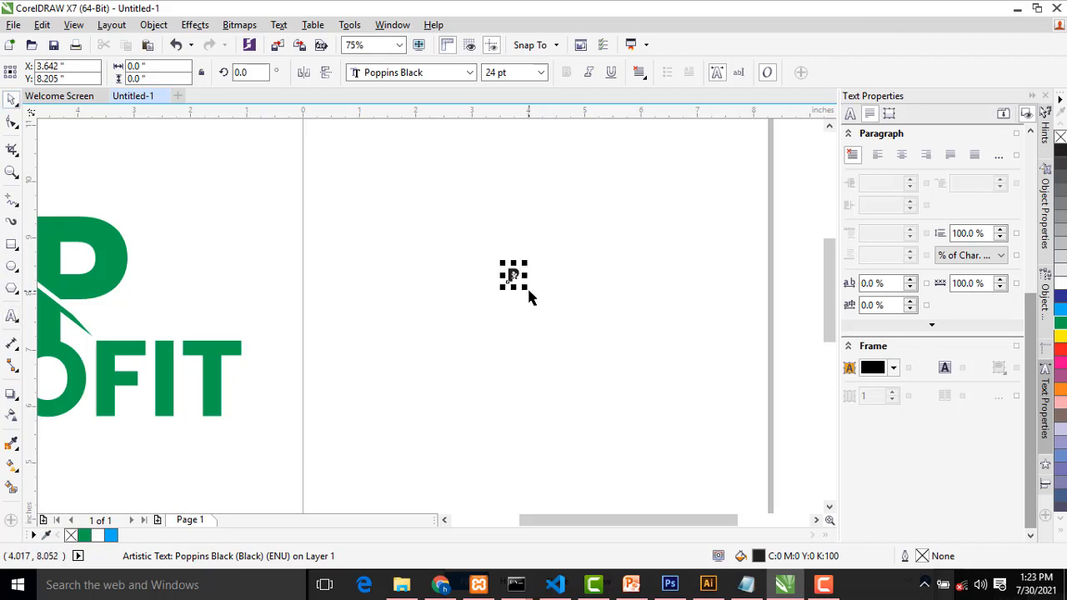
{"action": "left_click_drag", "start_coordinate": [527, 290], "coordinate": [714, 392]}
Try the Poppins Medium font on the letter P
{"action": "left_click", "coordinate": [469, 72]}
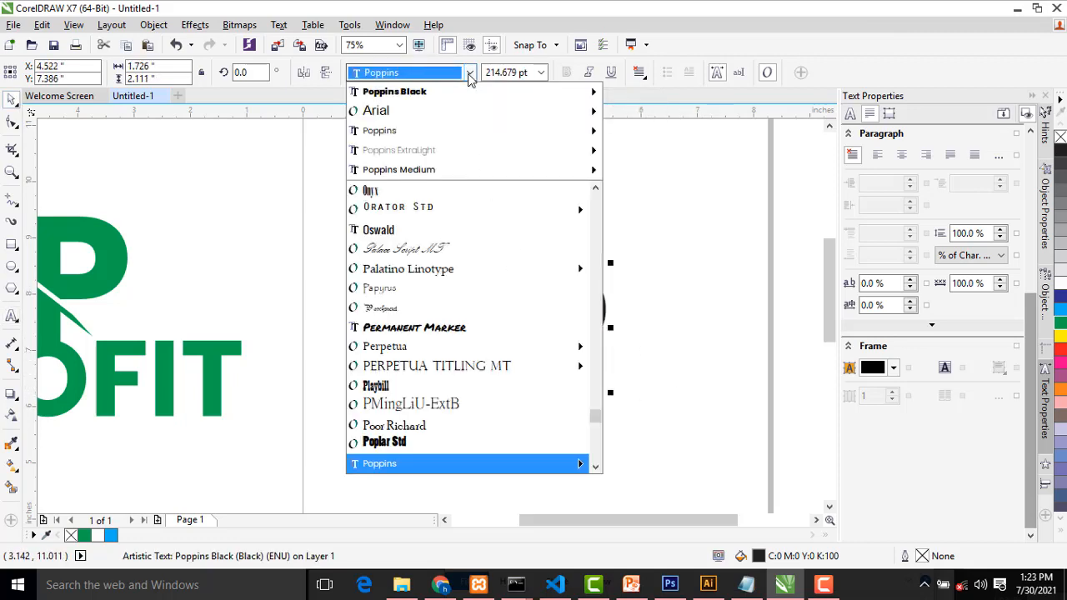
{"action": "mouse_move", "coordinate": [583, 150]}
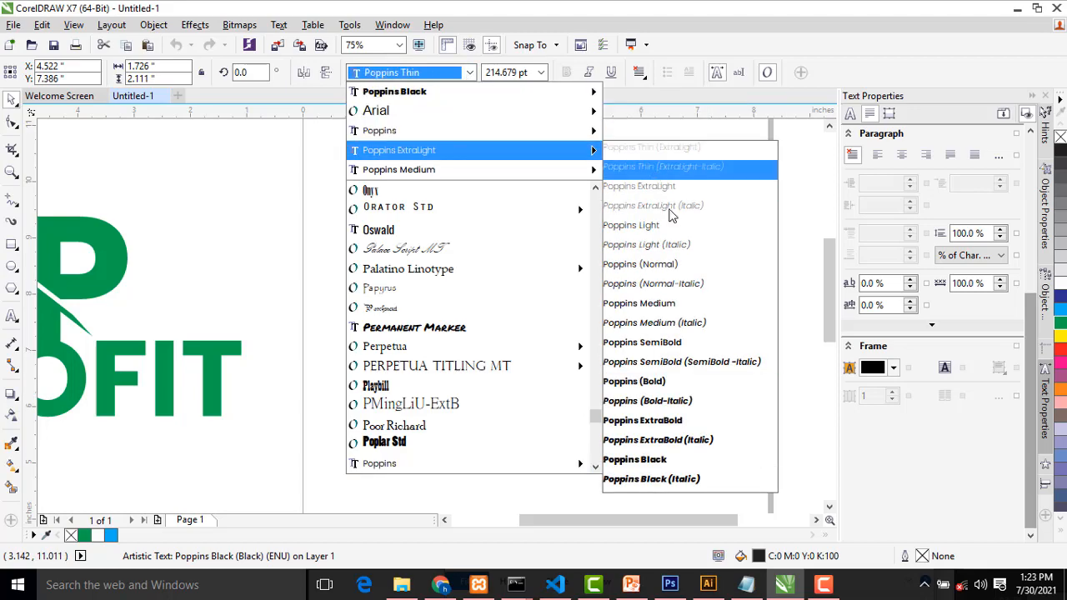
{"action": "left_click", "coordinate": [679, 303]}
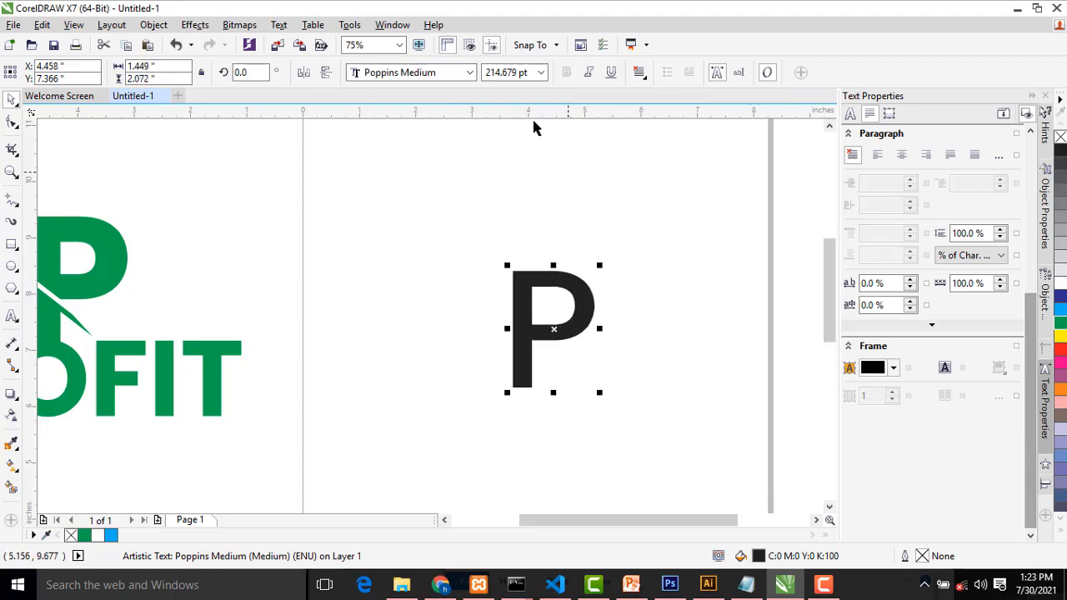
Set the font of the letter P to Poppins ExtraBold
{"action": "left_click", "coordinate": [471, 73]}
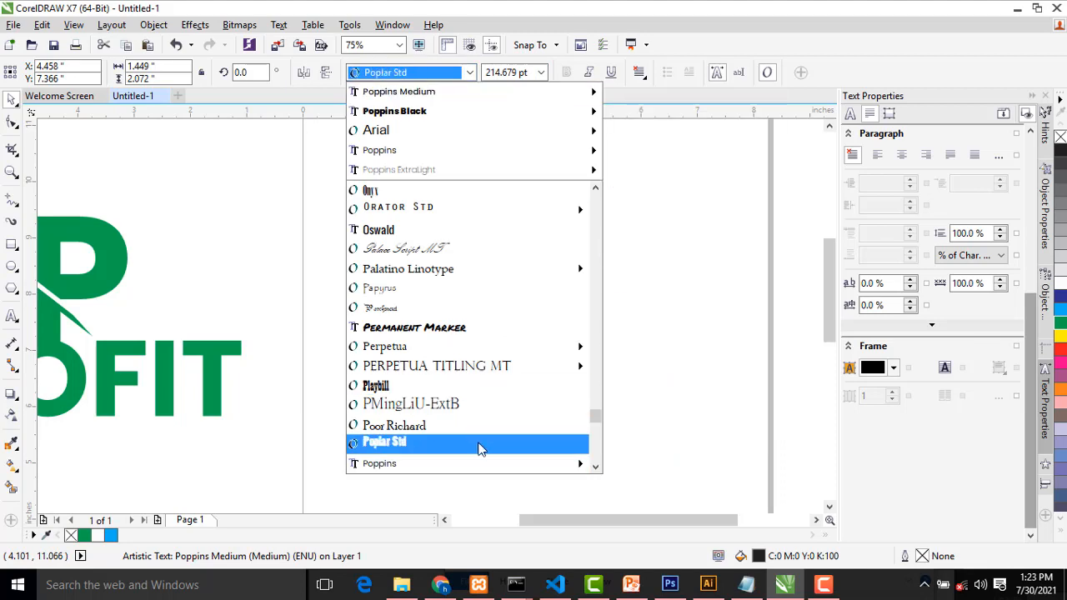
{"action": "mouse_move", "coordinate": [546, 468]}
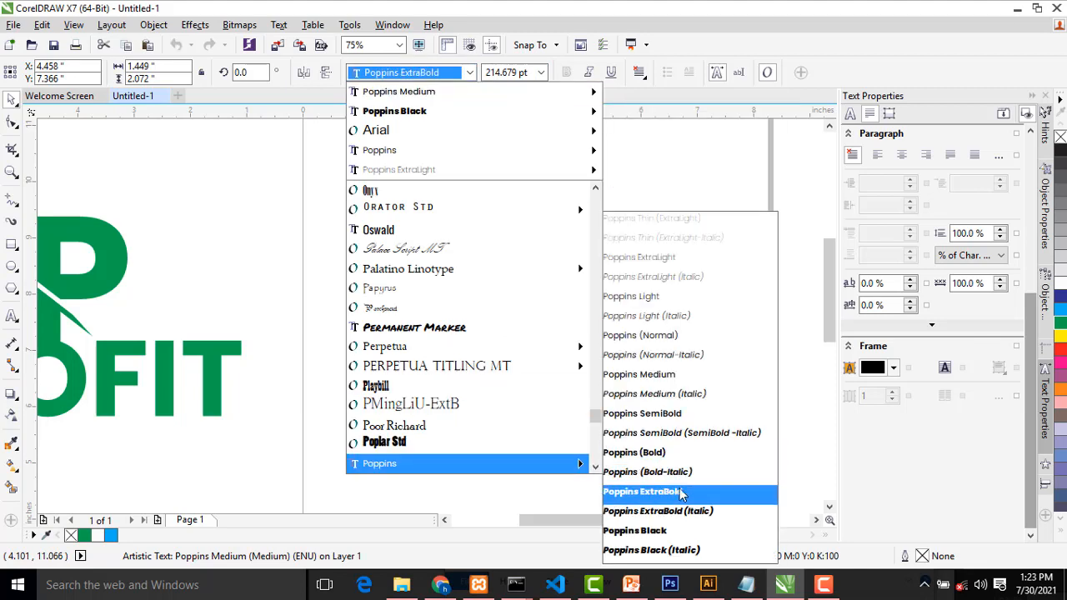
{"action": "left_click", "coordinate": [655, 493]}
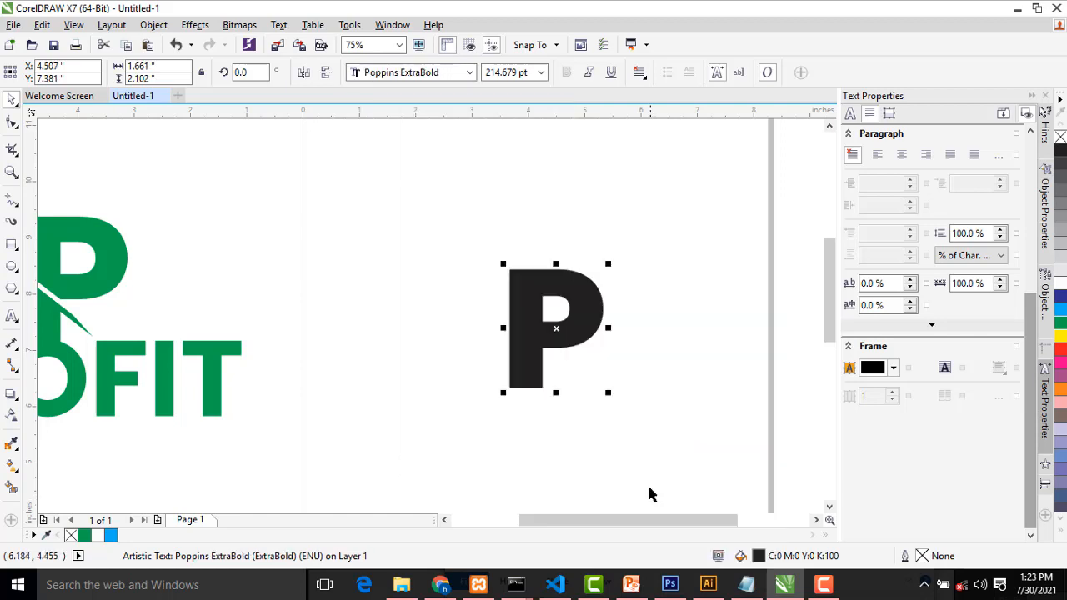
Move the P up and to the left on the page and enlarge it to about 306 pt
{"action": "scroll", "coordinate": [545, 429], "scroll_direction": "down", "scroll_amount": 1}
{"action": "scroll", "coordinate": [552, 430], "scroll_direction": "up", "scroll_amount": 1}
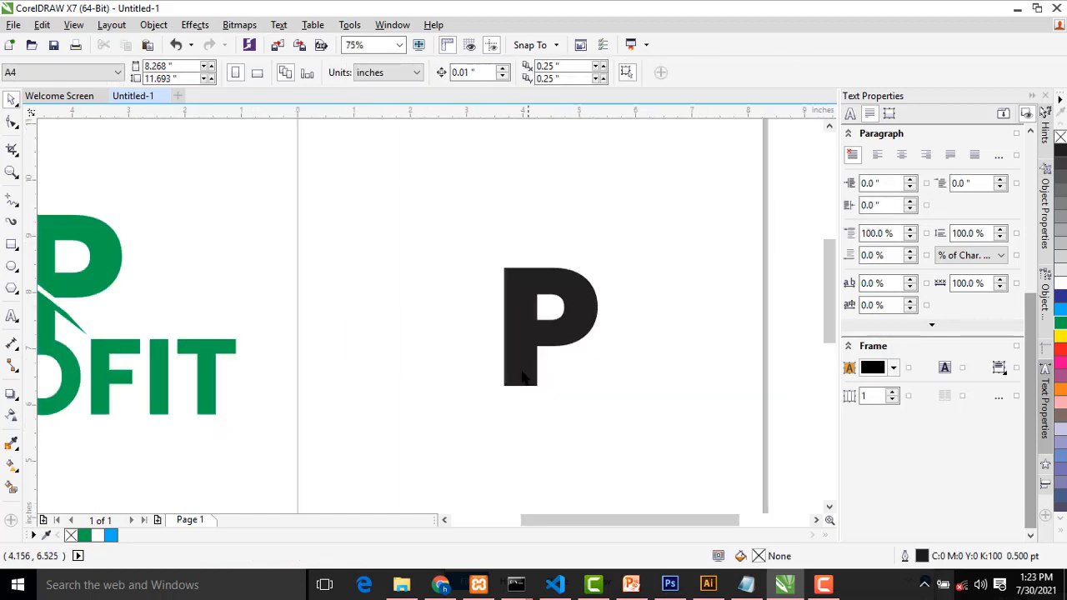
{"action": "left_click_drag", "start_coordinate": [522, 386], "coordinate": [471, 298]}
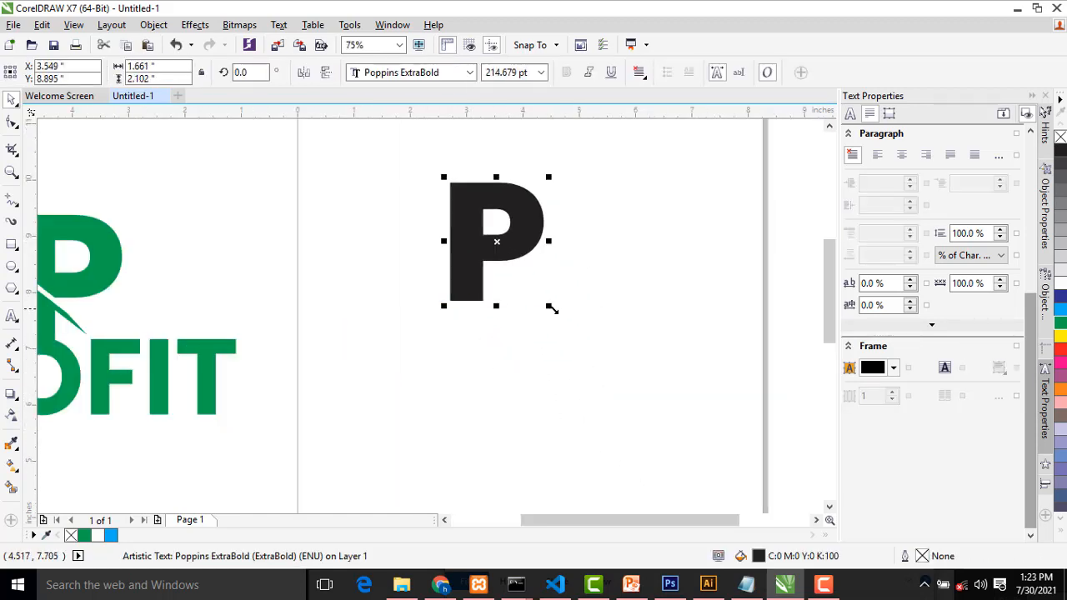
{"action": "left_click_drag", "start_coordinate": [552, 305], "coordinate": [588, 375]}
{"action": "left_click", "coordinate": [570, 393]}
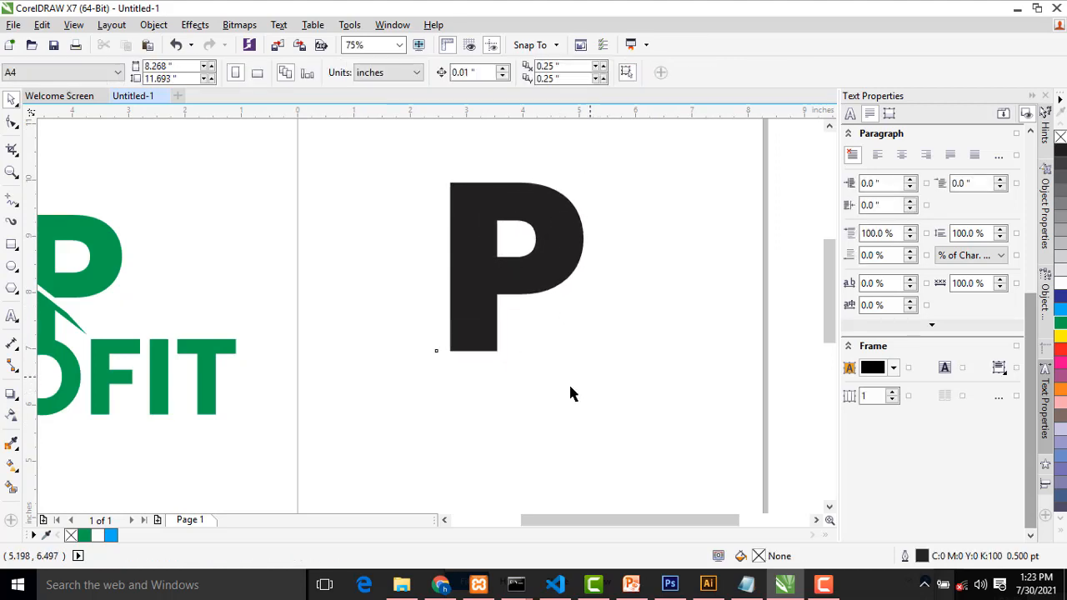
Fill the letter P with green (C100 M0 Y100 K0)
{"action": "left_click", "coordinate": [483, 297]}
{"action": "left_click", "coordinate": [1060, 325]}
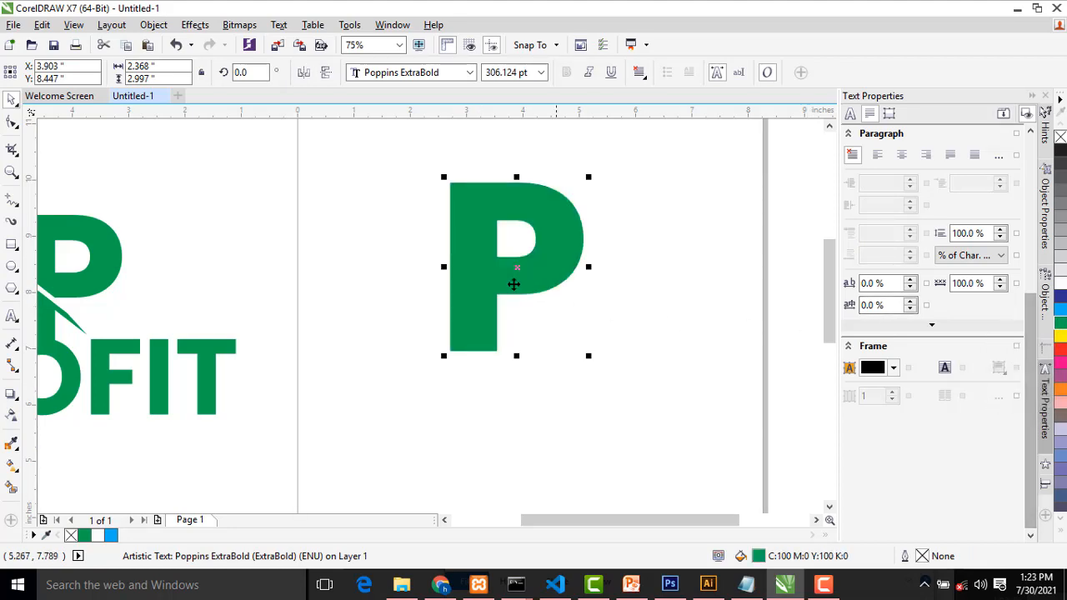
{"action": "left_click", "coordinate": [607, 274]}
Draw a narrow vertical rectangle about 0.118 inches wide and 2.236 inches high to the right of the P
{"action": "scroll", "coordinate": [153, 319], "scroll_direction": "down", "scroll_amount": 2}
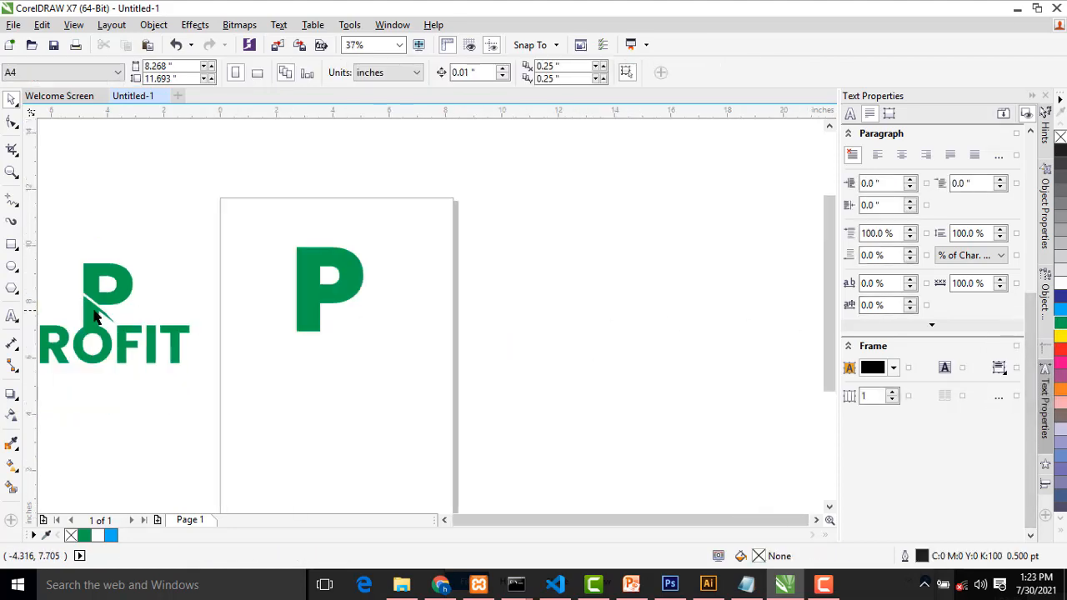
{"action": "scroll", "coordinate": [96, 317], "scroll_direction": "up", "scroll_amount": 2}
{"action": "scroll", "coordinate": [667, 240], "scroll_direction": "up", "scroll_amount": 2}
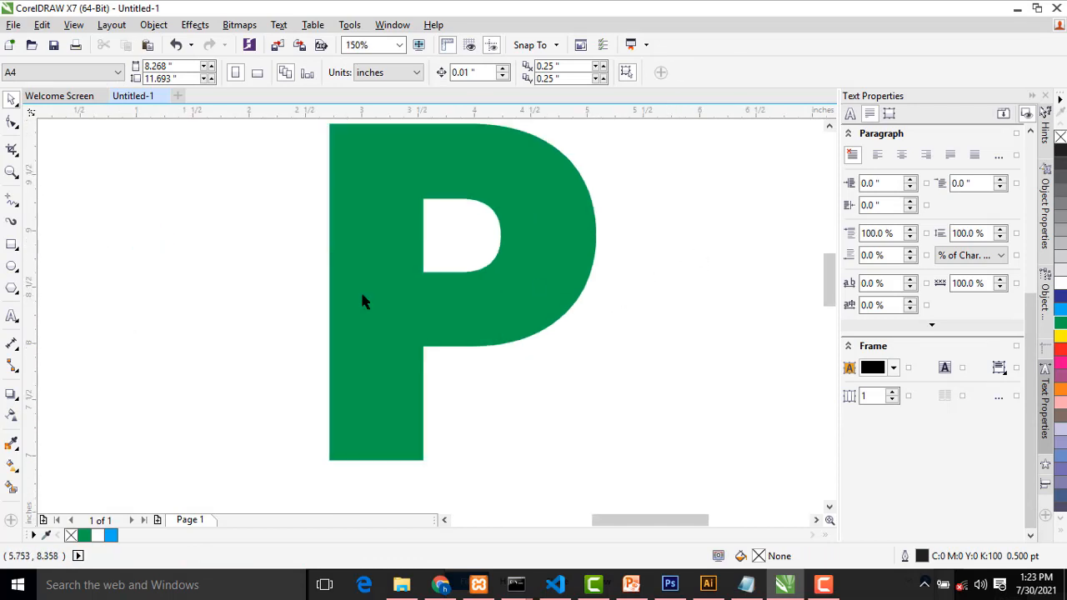
{"action": "left_click", "coordinate": [11, 246]}
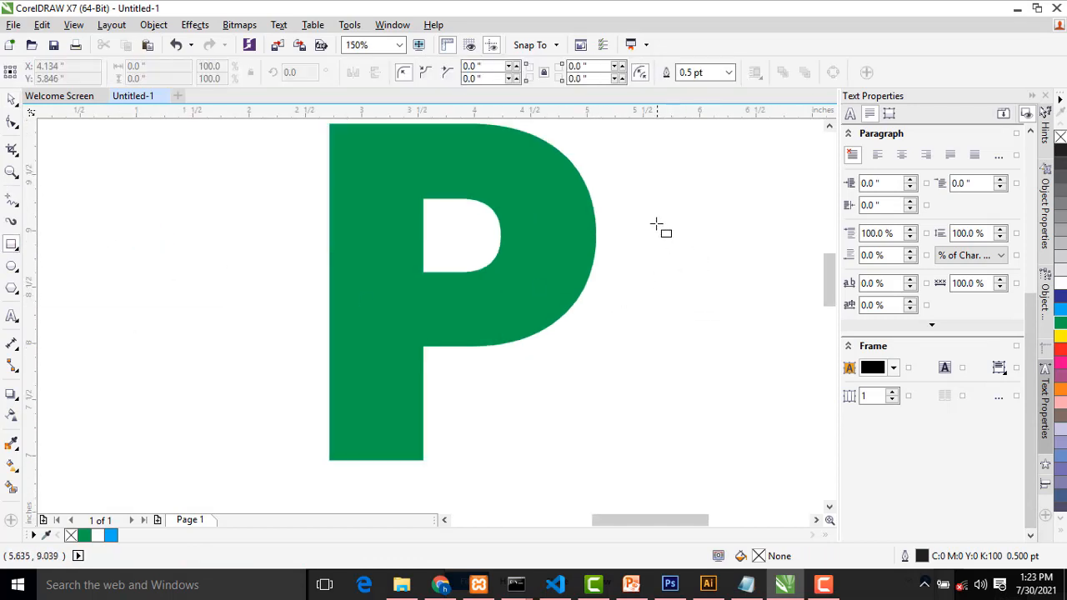
{"action": "left_click_drag", "start_coordinate": [656, 223], "coordinate": [669, 473]}
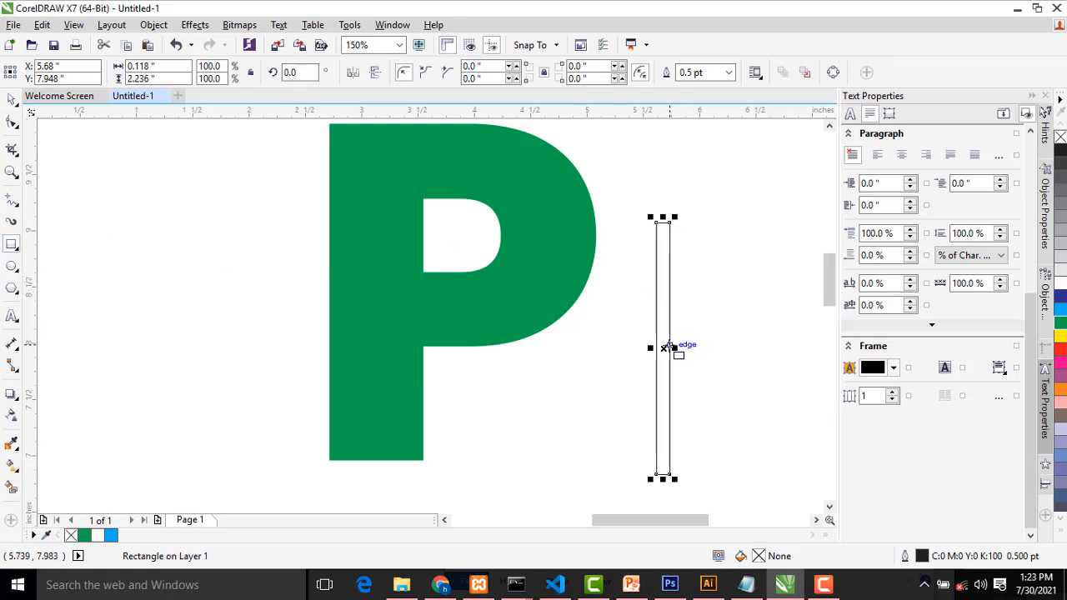
Fill the narrow rectangle with white and set its outline to None
{"action": "left_click", "coordinate": [12, 99]}
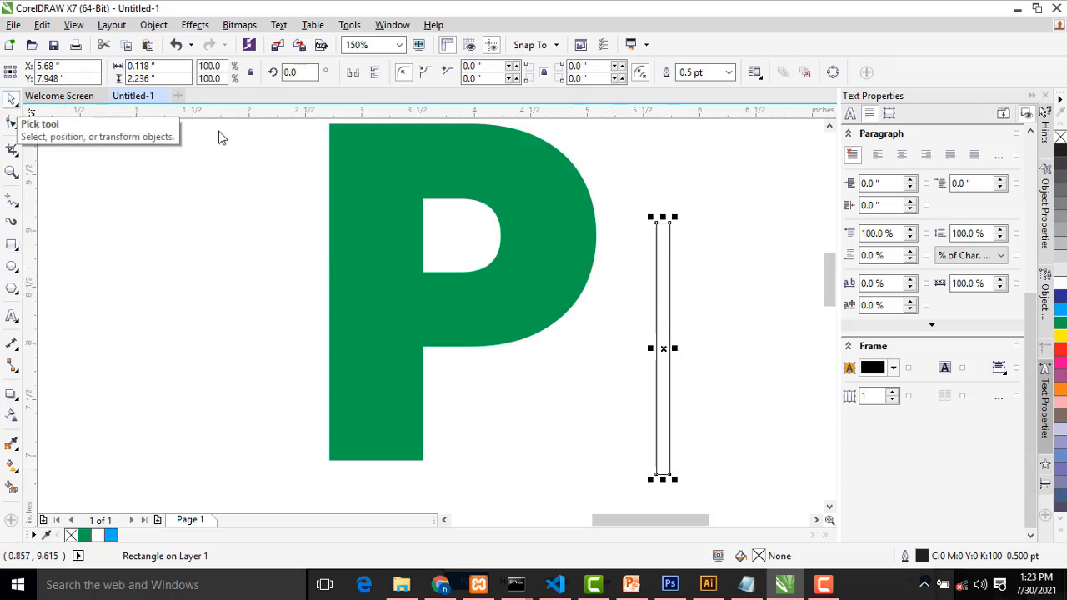
{"action": "left_click", "coordinate": [1060, 283]}
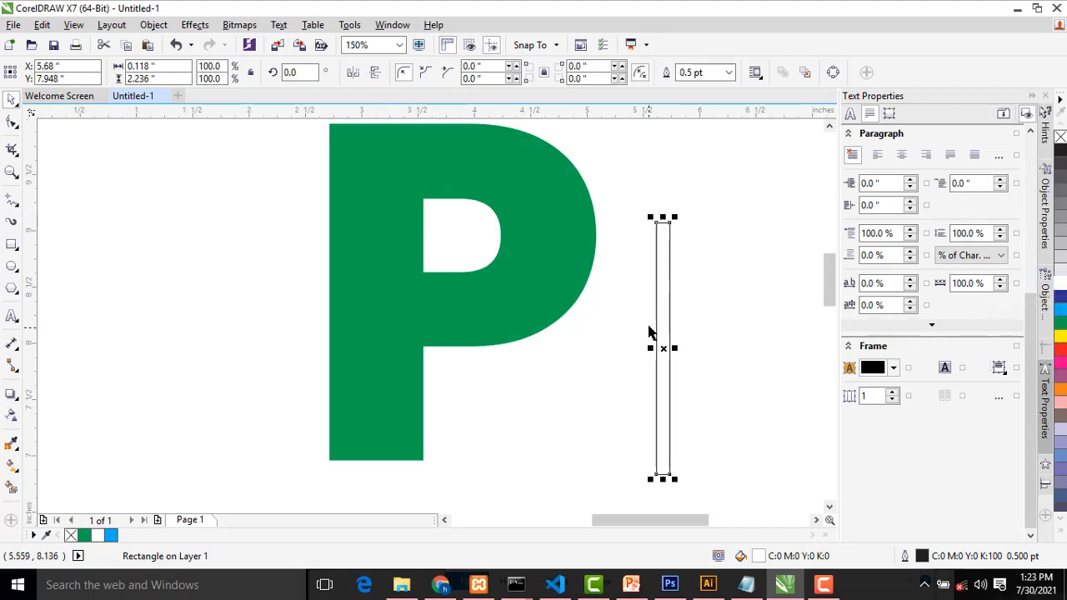
{"action": "left_click", "coordinate": [709, 73]}
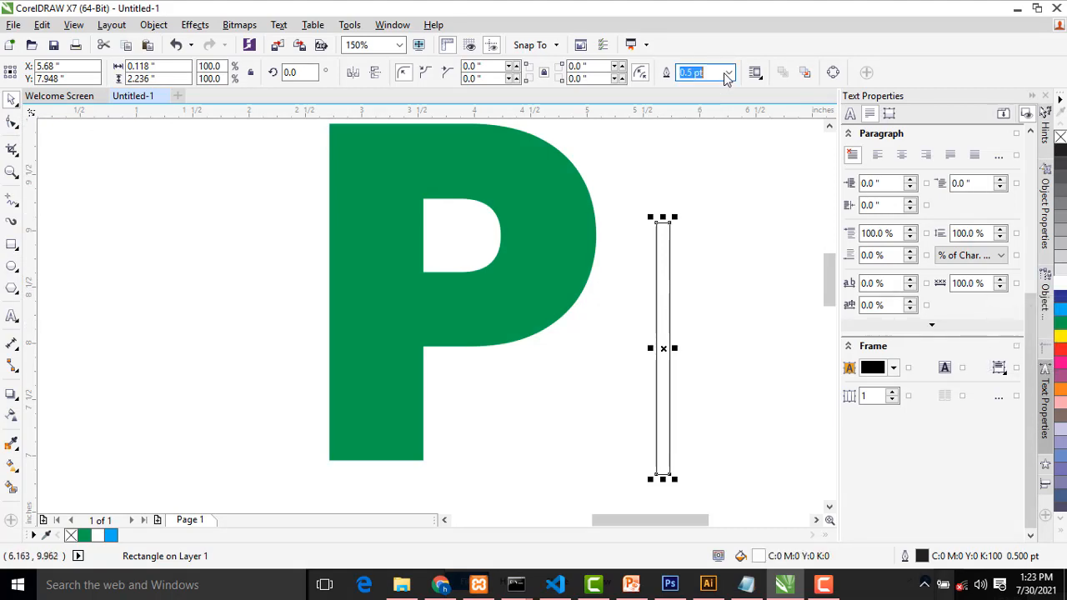
{"action": "left_click", "coordinate": [729, 73]}
{"action": "left_click", "coordinate": [692, 88]}
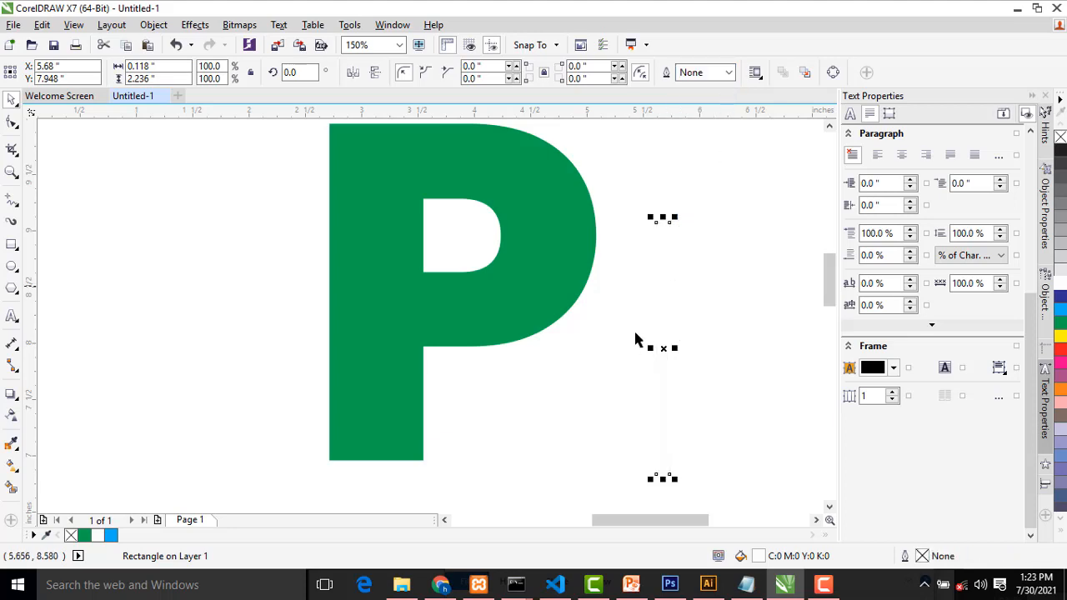
Rotate the white rectangle to about 57.8° and place it diagonally across the P's stem, just below the bowl, as a cut
{"action": "left_click_drag", "start_coordinate": [656, 329], "coordinate": [301, 343]}
{"action": "left_click", "coordinate": [301, 343]}
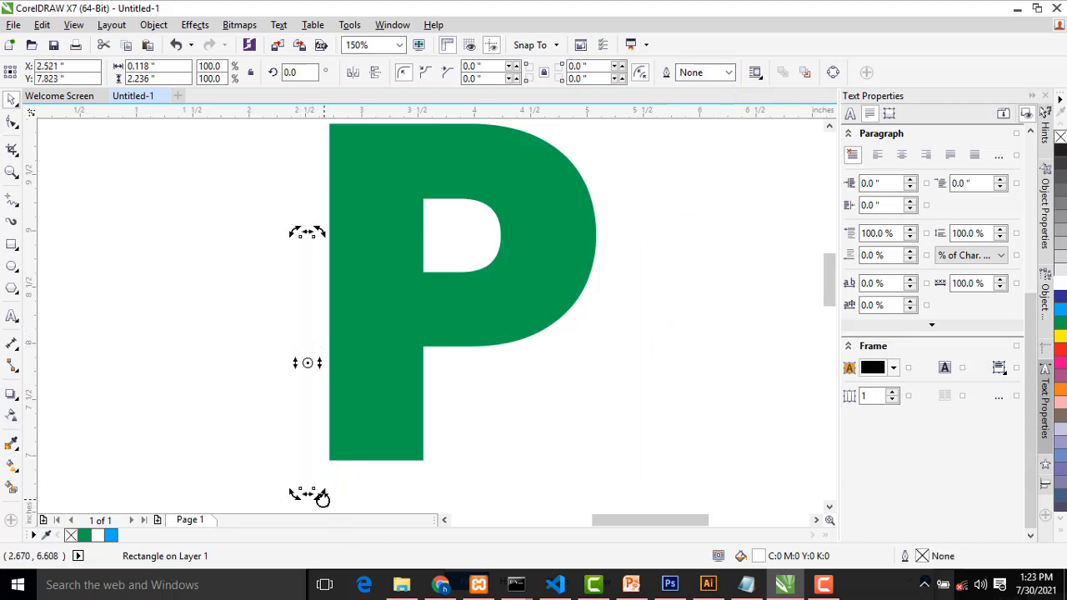
{"action": "left_click_drag", "start_coordinate": [322, 497], "coordinate": [416, 422]}
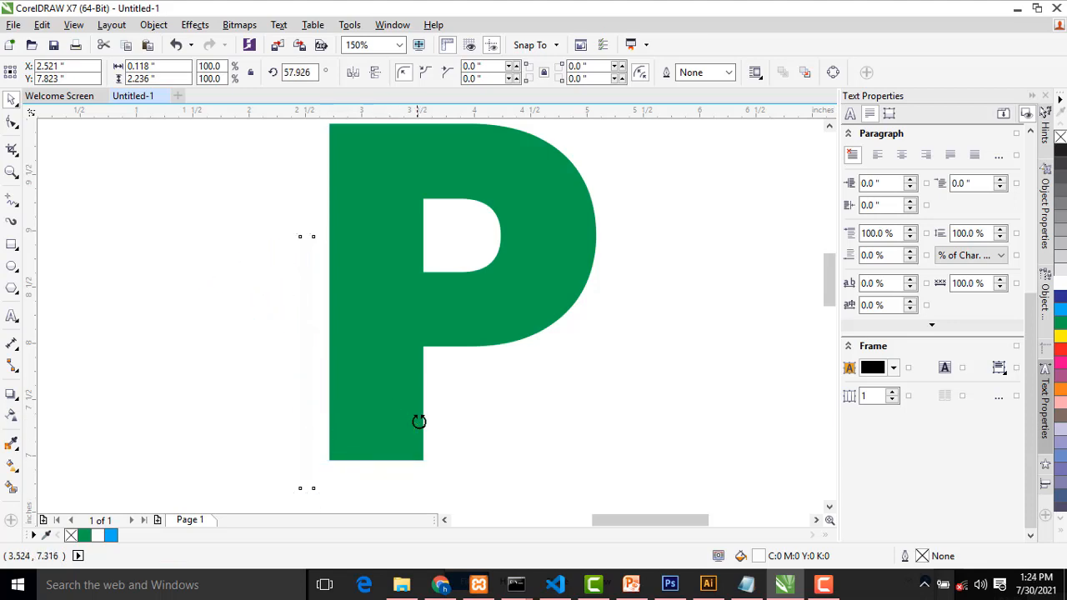
{"action": "left_click", "coordinate": [283, 357]}
{"action": "left_click_drag", "start_coordinate": [281, 353], "coordinate": [366, 324]}
{"action": "left_click", "coordinate": [557, 402]}
Duplicate the white diagonal bar slightly below the original across the P's stem and fill the copy with green
{"action": "scroll", "coordinate": [606, 429], "scroll_direction": "down", "scroll_amount": 4}
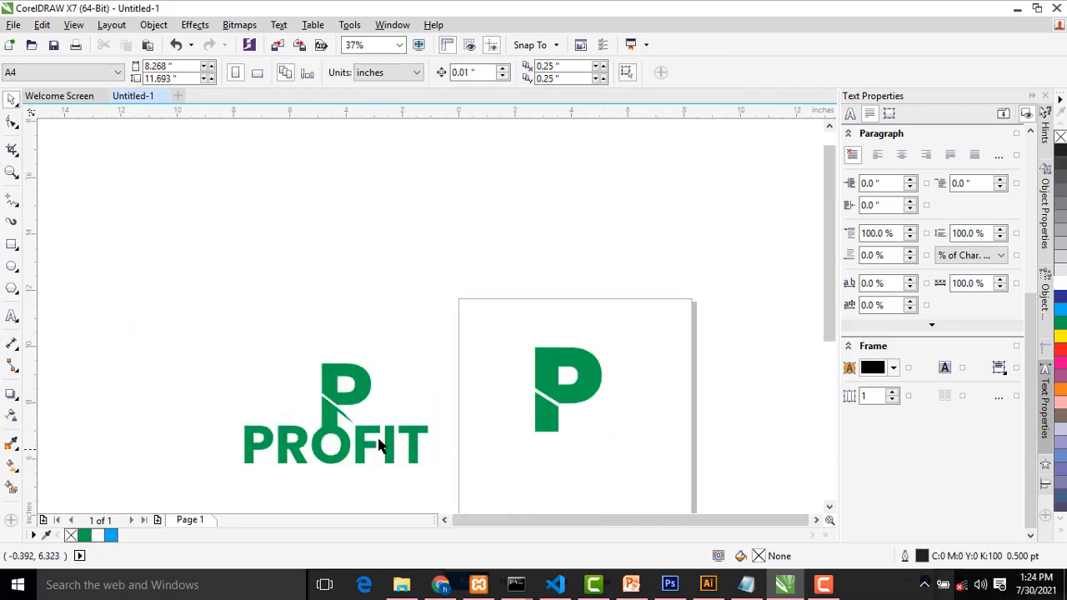
{"action": "scroll", "coordinate": [365, 433], "scroll_direction": "up", "scroll_amount": 2}
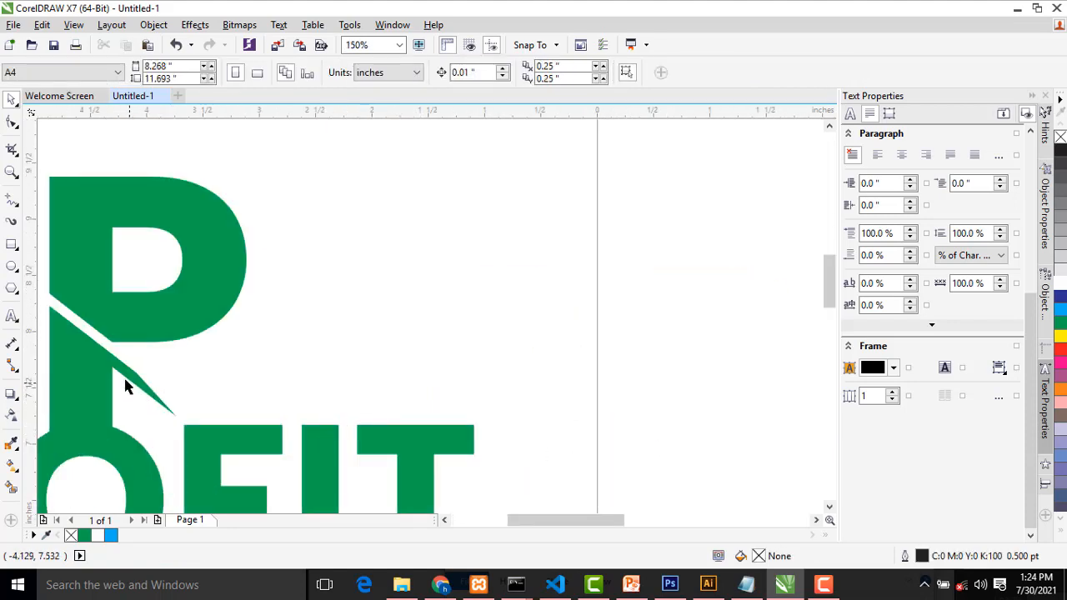
{"action": "scroll", "coordinate": [125, 385], "scroll_direction": "down", "scroll_amount": 4}
{"action": "scroll", "coordinate": [525, 421], "scroll_direction": "up", "scroll_amount": 6}
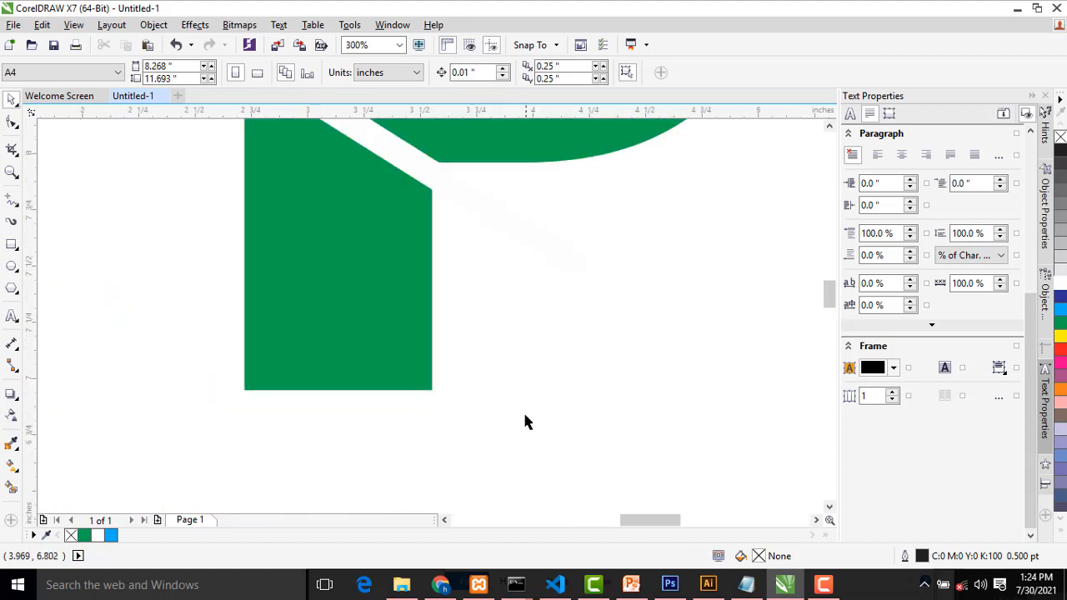
{"action": "scroll", "coordinate": [463, 278], "scroll_direction": "down", "scroll_amount": 2}
{"action": "scroll", "coordinate": [450, 217], "scroll_direction": "up", "scroll_amount": 1}
{"action": "left_click", "coordinate": [412, 281]}
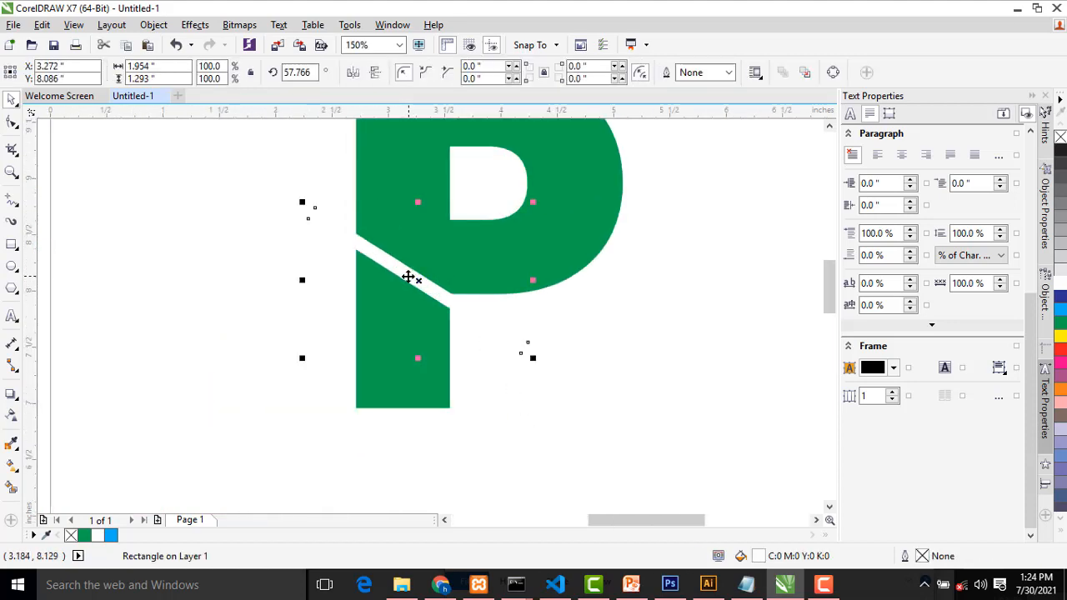
{"action": "left_click", "coordinate": [409, 279]}
{"action": "left_click_drag", "start_coordinate": [402, 286], "coordinate": [398, 290]}
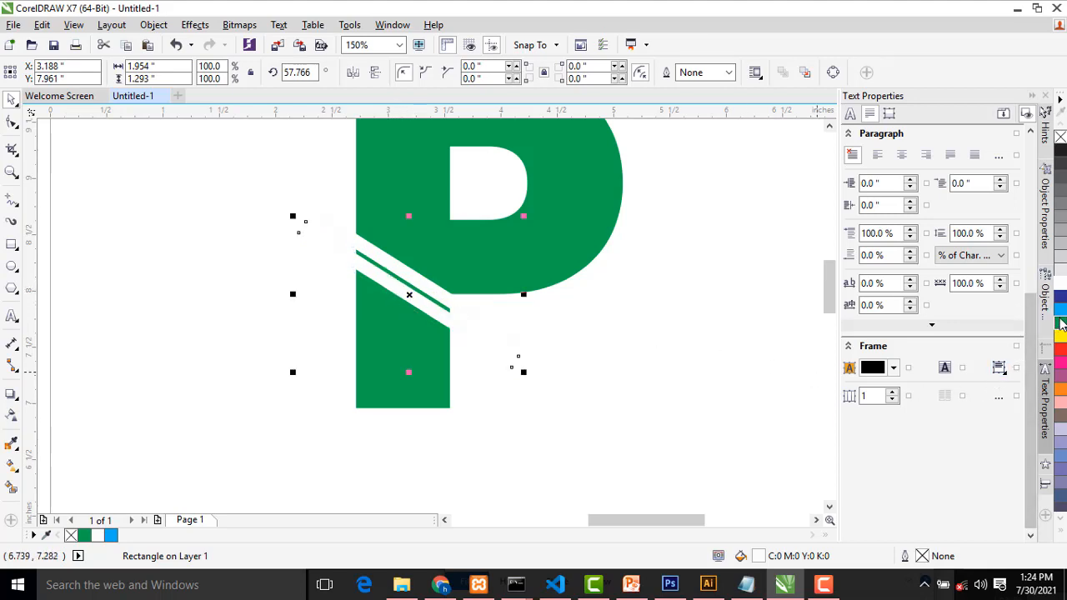
{"action": "left_click", "coordinate": [1060, 323]}
Move the green bar down along the cut so it starts at the stem's left edge and extends past its right side
{"action": "scroll", "coordinate": [457, 280], "scroll_direction": "up", "scroll_amount": 2}
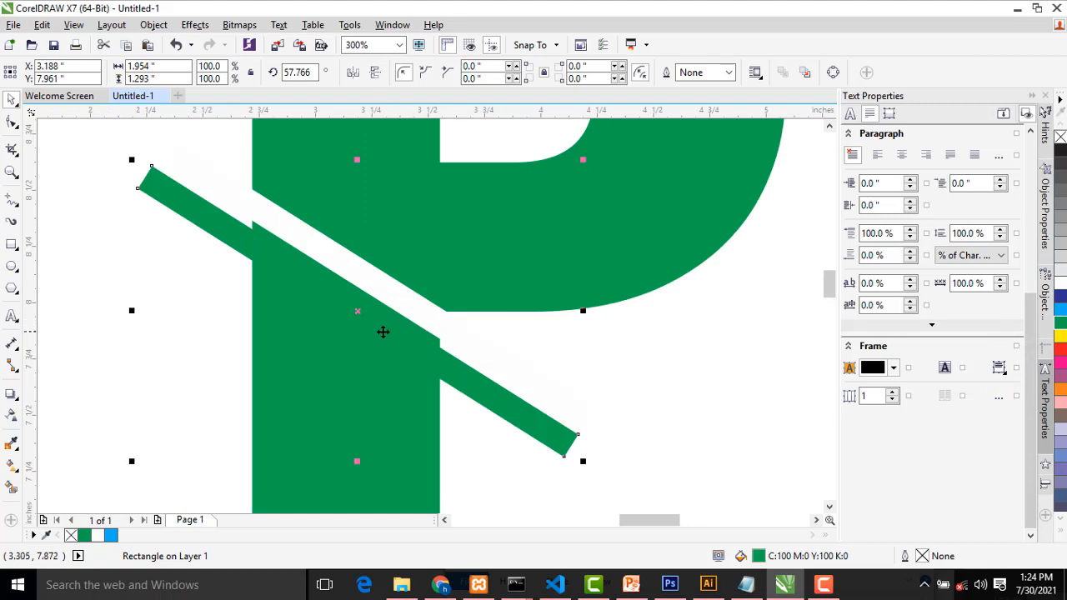
{"action": "left_click_drag", "start_coordinate": [384, 328], "coordinate": [492, 388]}
{"action": "scroll", "coordinate": [353, 337], "scroll_direction": "up", "scroll_amount": 2}
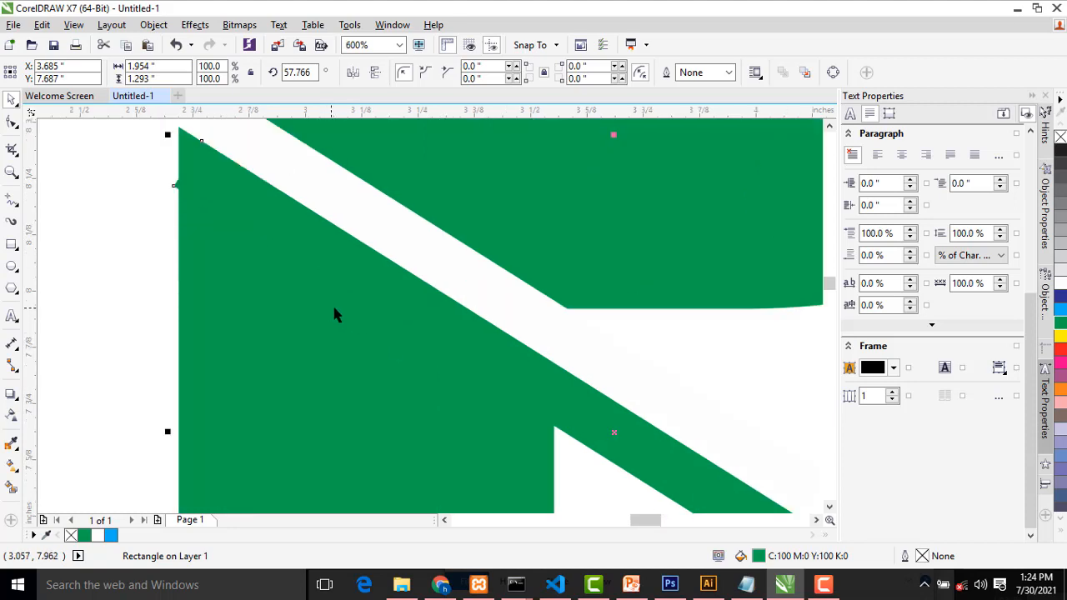
{"action": "left_click_drag", "start_coordinate": [617, 419], "coordinate": [620, 425]}
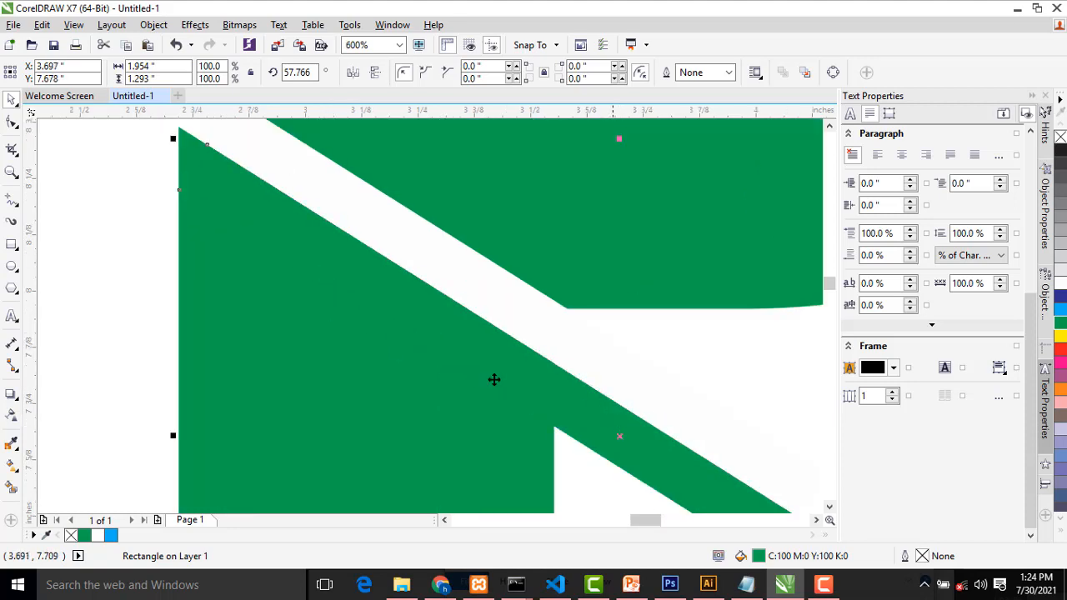
{"action": "scroll", "coordinate": [676, 443], "scroll_direction": "down", "scroll_amount": 4}
{"action": "scroll", "coordinate": [698, 472], "scroll_direction": "up", "scroll_amount": 3}
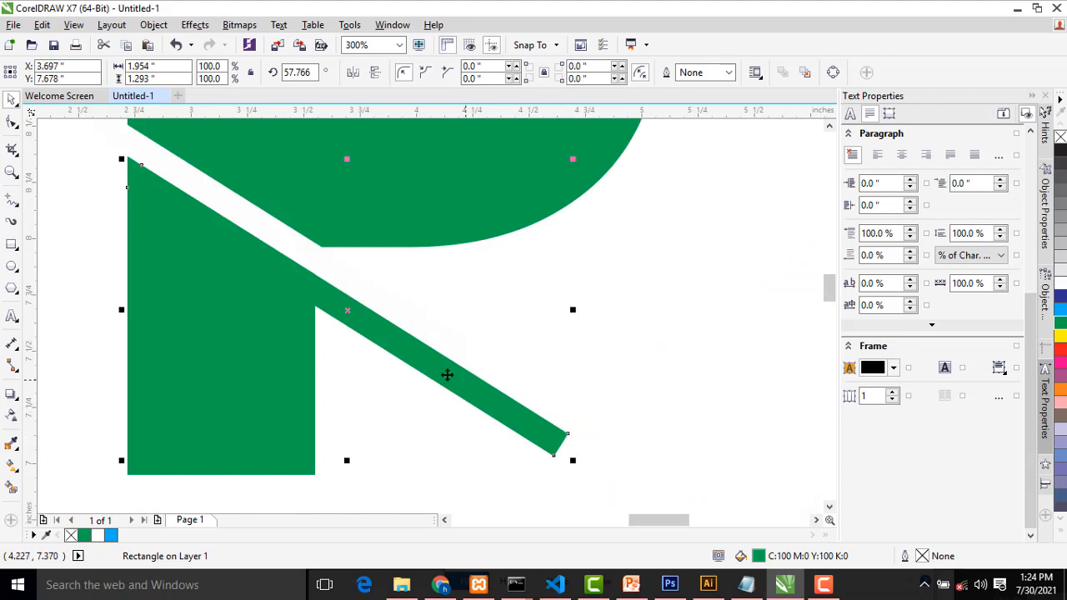
Convert the green diagonal bar to curves
{"action": "scroll", "coordinate": [398, 336], "scroll_direction": "down", "scroll_amount": 4}
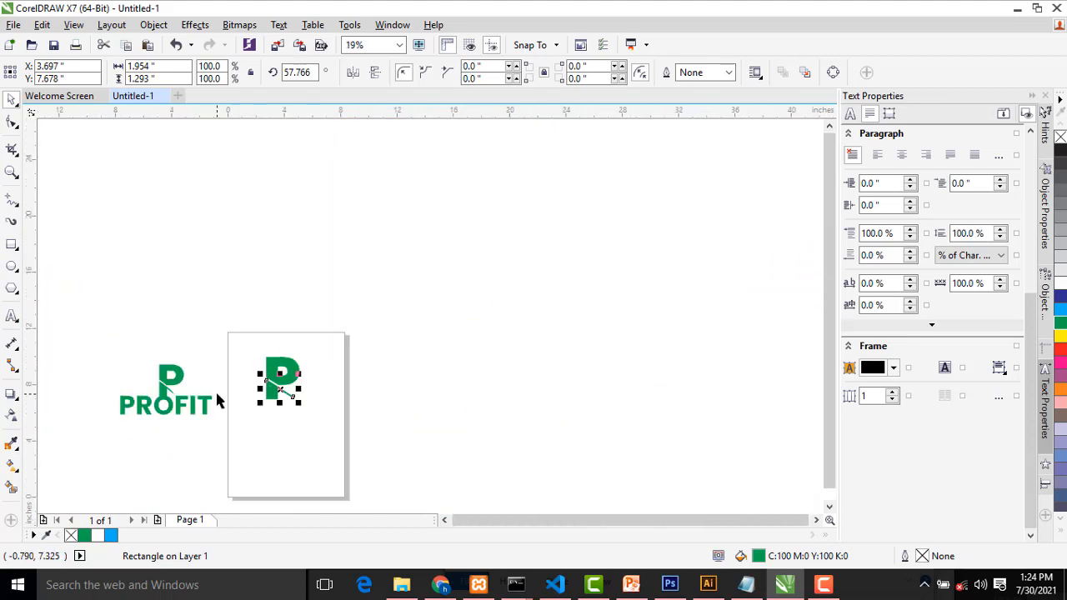
{"action": "scroll", "coordinate": [214, 398], "scroll_direction": "up", "scroll_amount": 1}
{"action": "scroll", "coordinate": [744, 421], "scroll_direction": "up", "scroll_amount": 2}
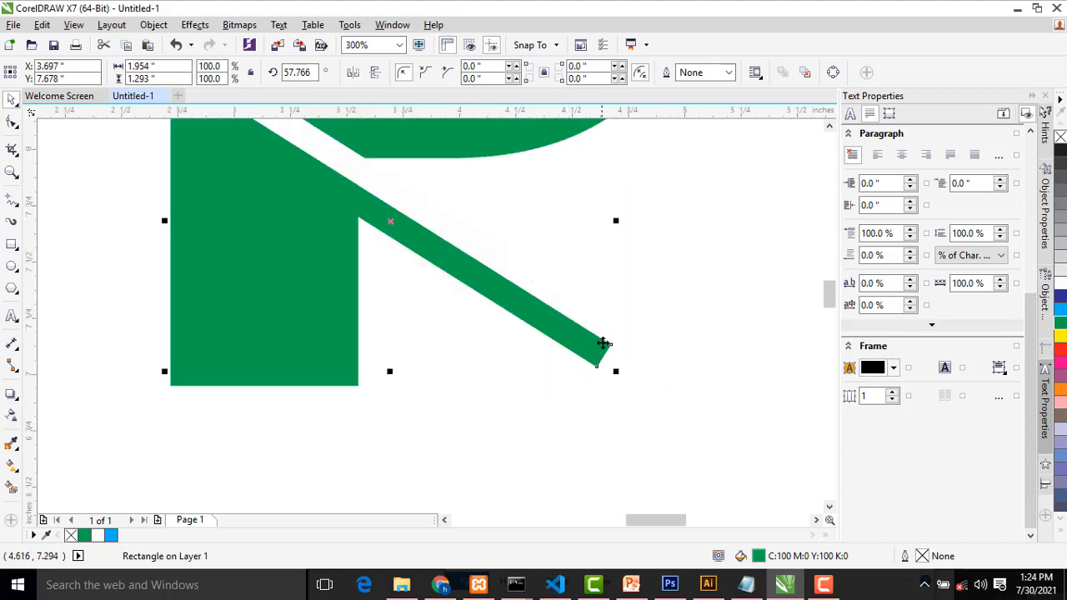
{"action": "left_click", "coordinate": [575, 316]}
{"action": "left_click", "coordinate": [550, 326]}
{"action": "right_click", "coordinate": [550, 329]}
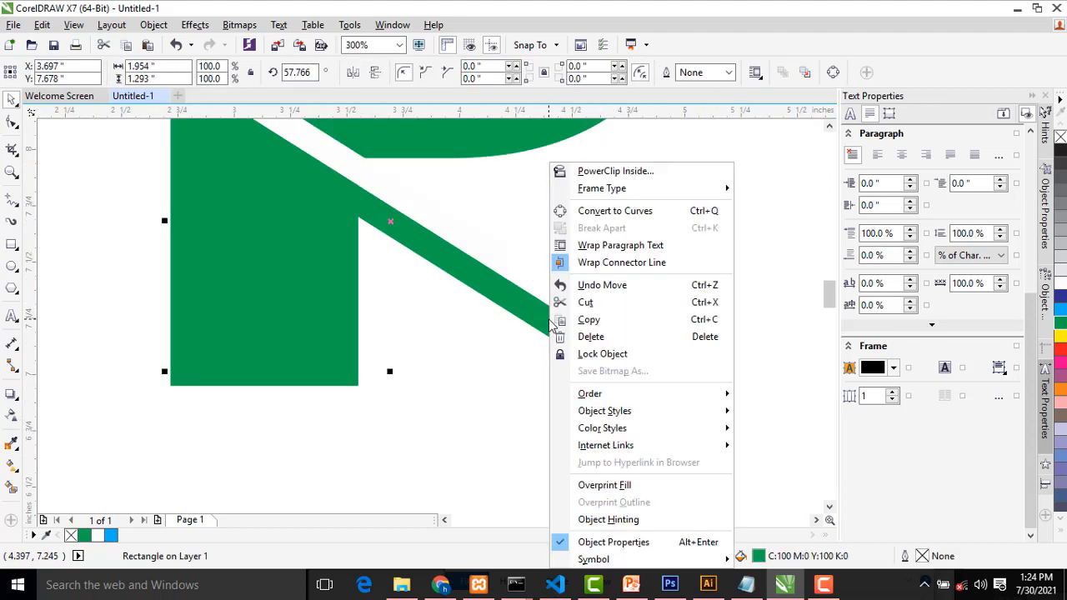
{"action": "left_click", "coordinate": [616, 211]}
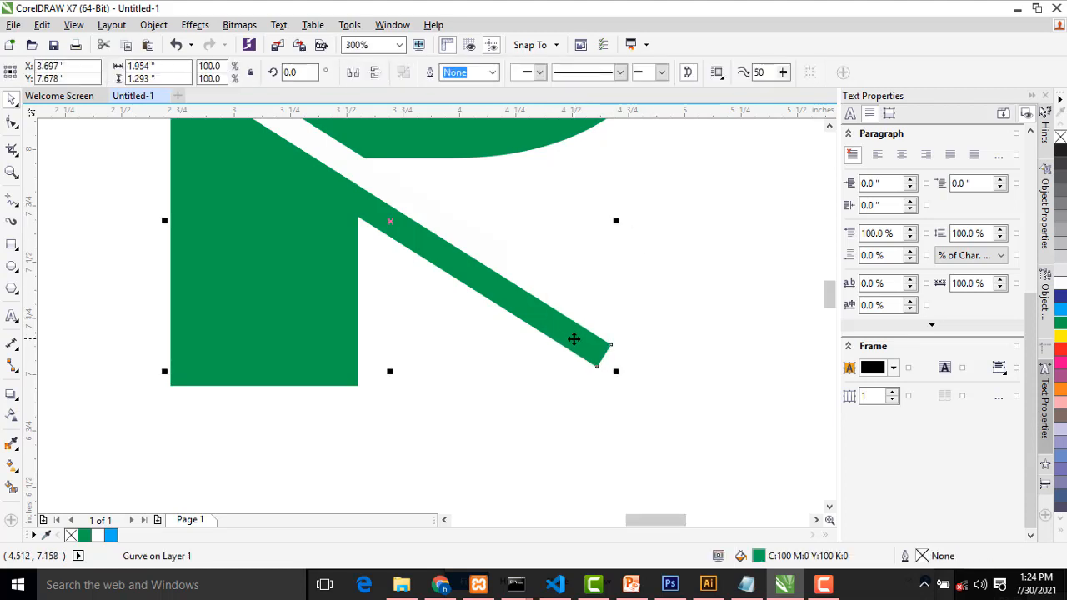
Reshape the green bar's free end into a sharp point by moving its upper corner node back along the bar's top edge
{"action": "left_click", "coordinate": [12, 123]}
{"action": "left_click_drag", "start_coordinate": [611, 348], "coordinate": [415, 223]}
{"action": "left_click_drag", "start_coordinate": [596, 365], "coordinate": [547, 336]}
{"action": "scroll", "coordinate": [648, 397], "scroll_direction": "down", "scroll_amount": 1}
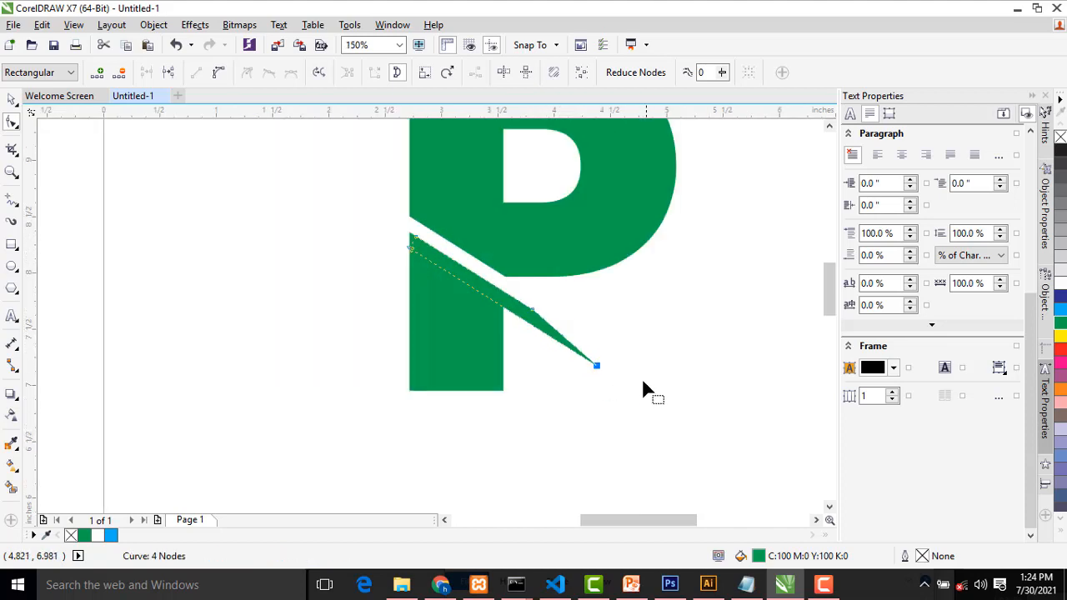
{"action": "left_click", "coordinate": [11, 99]}
{"action": "left_click", "coordinate": [376, 294]}
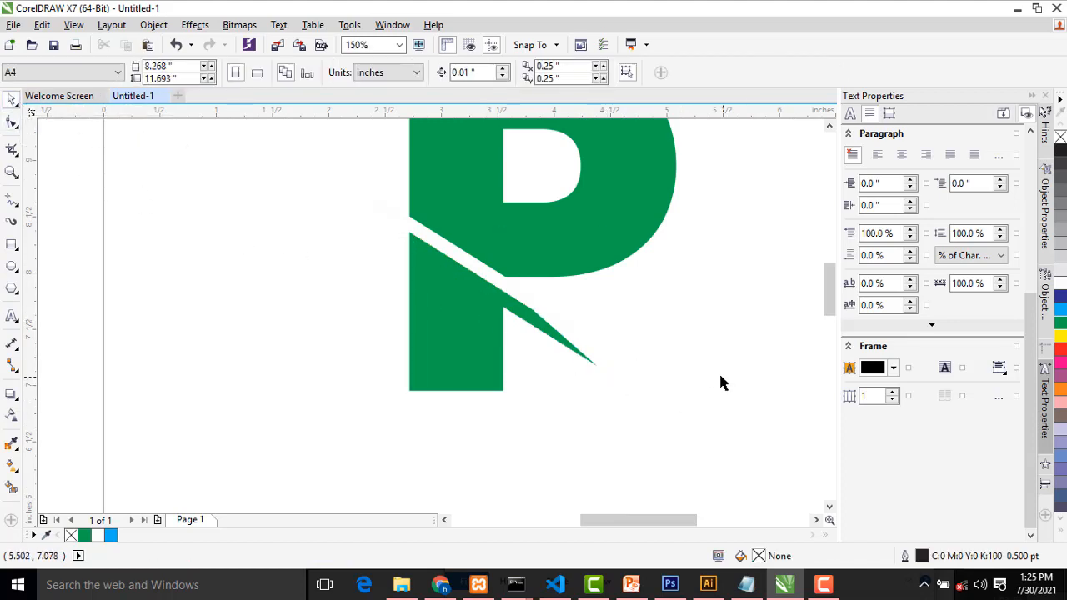
Add the artistic text "profit" on the page below the large P
{"action": "scroll", "coordinate": [719, 375], "scroll_direction": "down", "scroll_amount": 1}
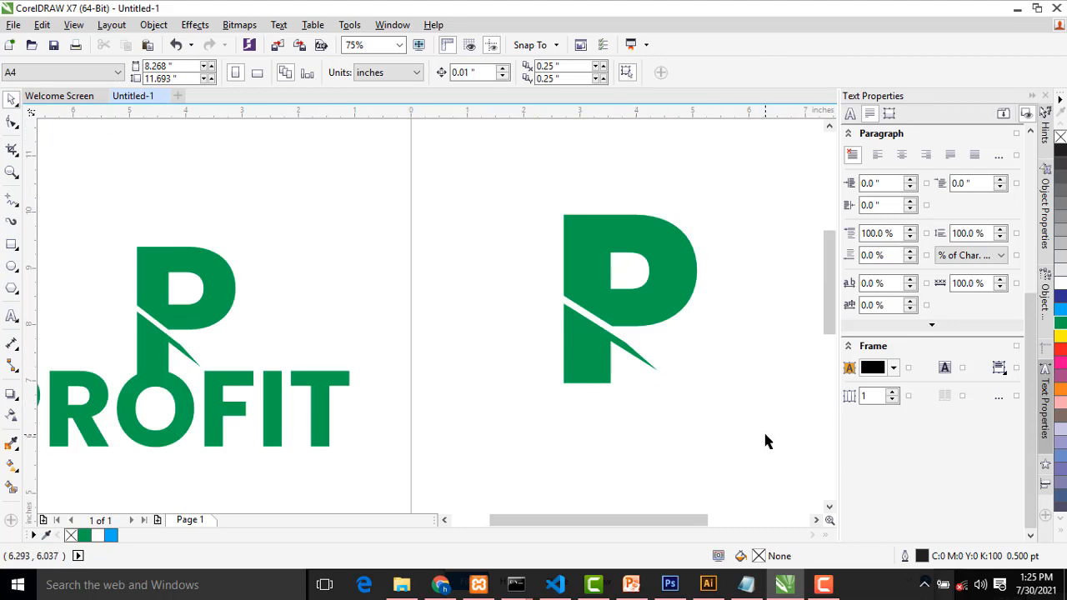
{"action": "scroll", "coordinate": [739, 338], "scroll_direction": "up", "scroll_amount": 1}
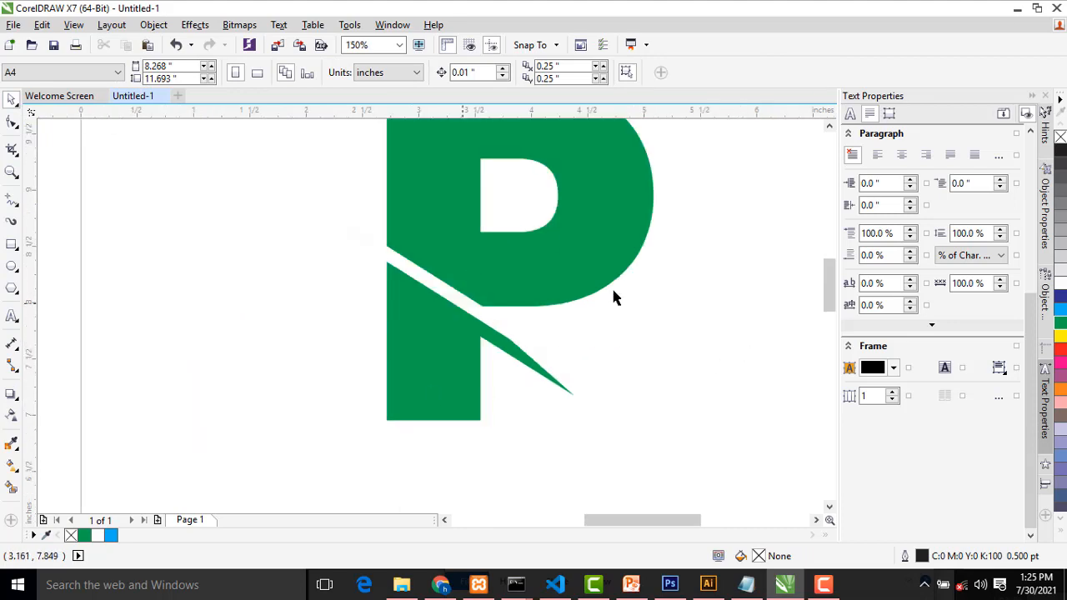
{"action": "scroll", "coordinate": [621, 289], "scroll_direction": "down", "scroll_amount": 1}
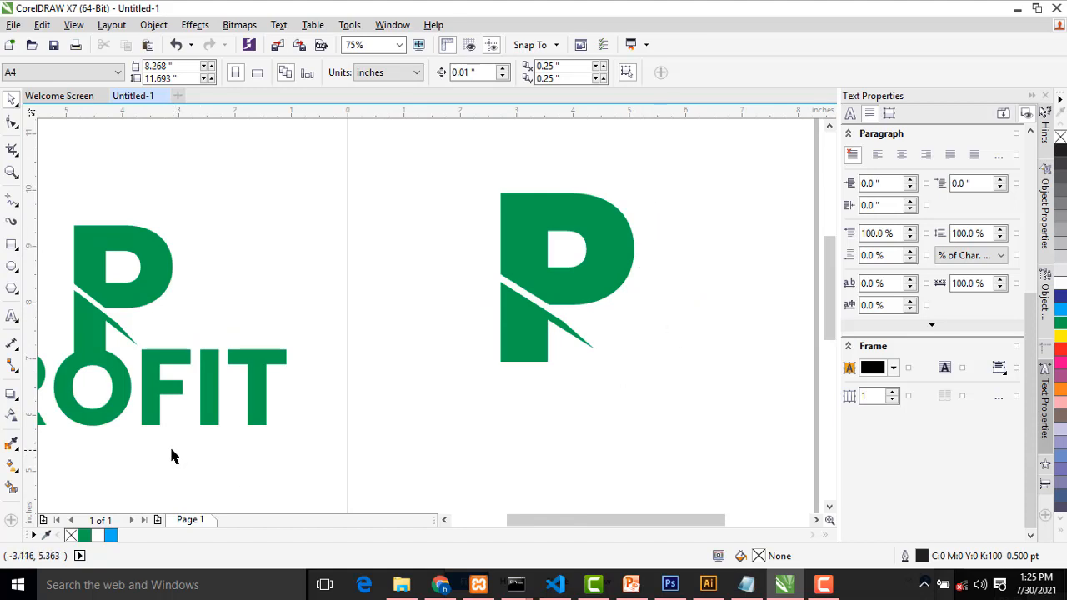
{"action": "left_click", "coordinate": [12, 316]}
{"action": "left_click", "coordinate": [456, 431]}
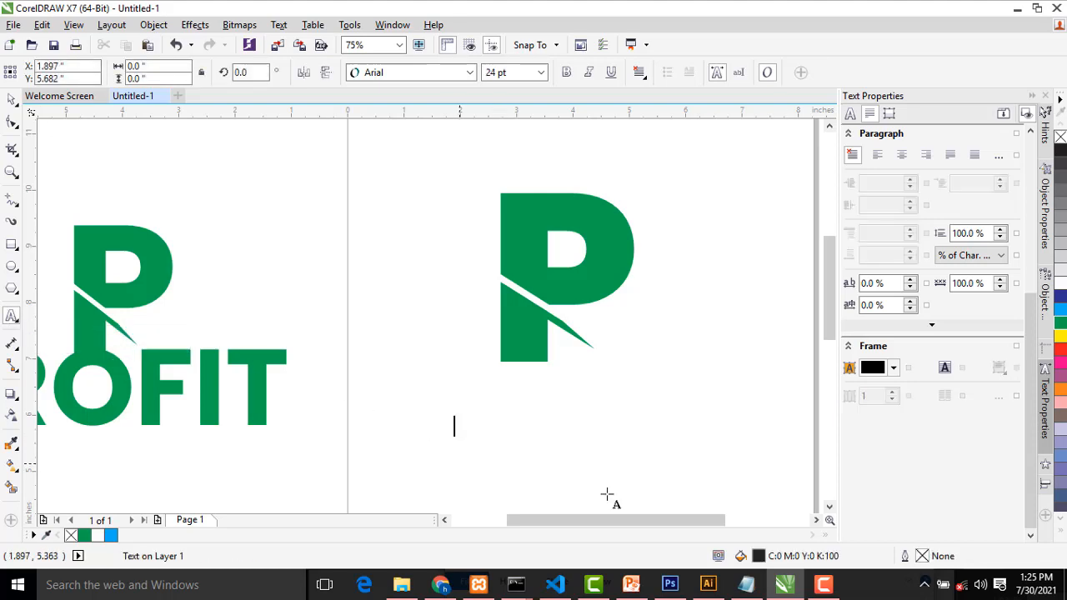
{"action": "type", "text": "profit"}
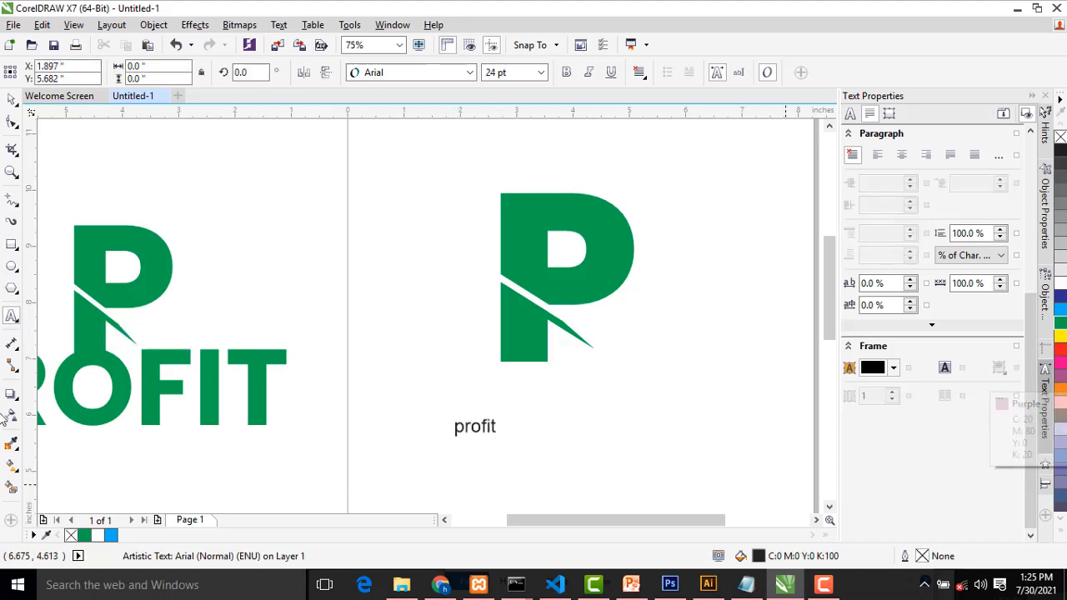
{"action": "left_click", "coordinate": [11, 98]}
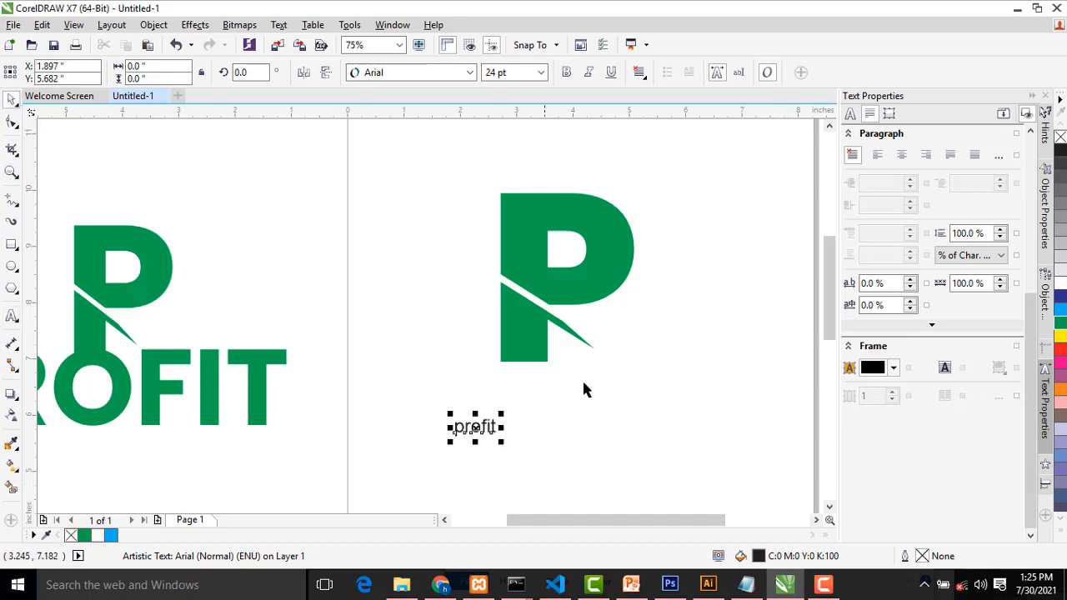
Enlarge the "profit" text to about 70 pt and set its font to Poppins Bold
{"action": "left_click", "coordinate": [502, 417]}
{"action": "left_click", "coordinate": [500, 420]}
{"action": "left_click_drag", "start_coordinate": [503, 412], "coordinate": [636, 379]}
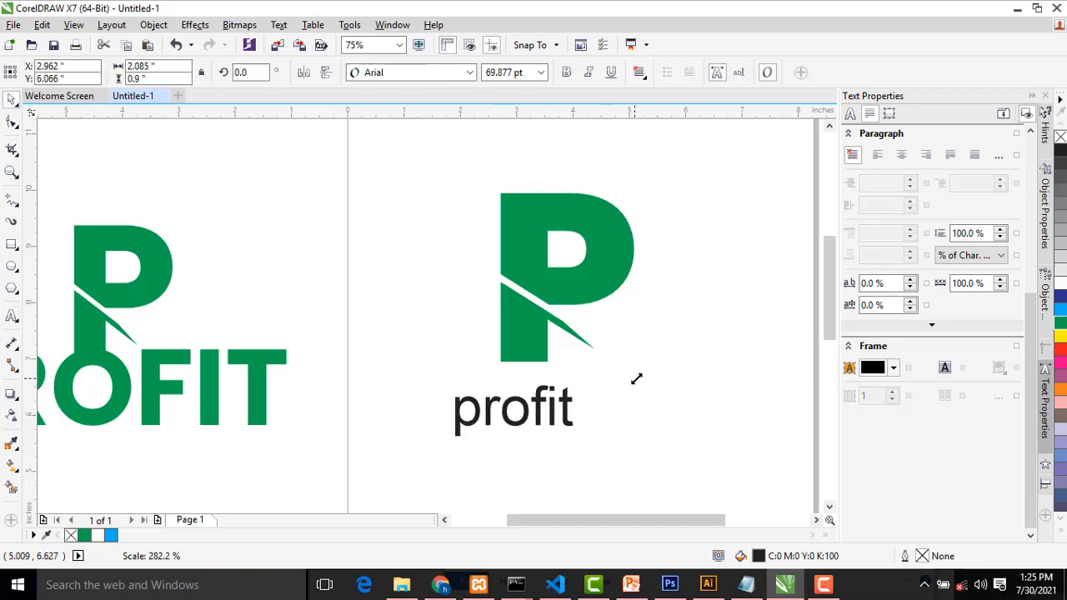
{"action": "left_click", "coordinate": [421, 73]}
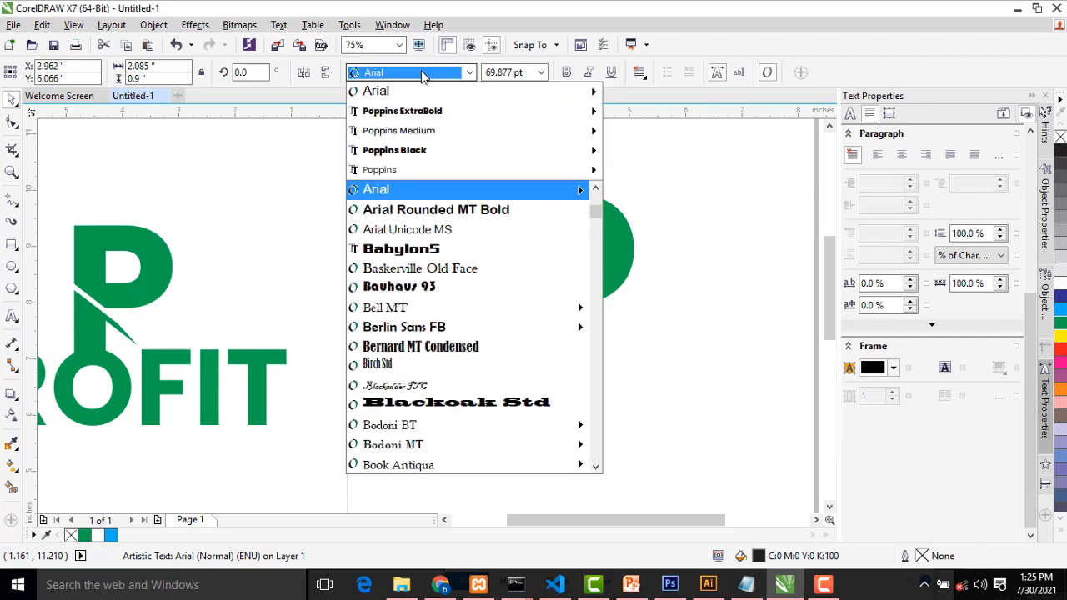
{"action": "mouse_move", "coordinate": [447, 137]}
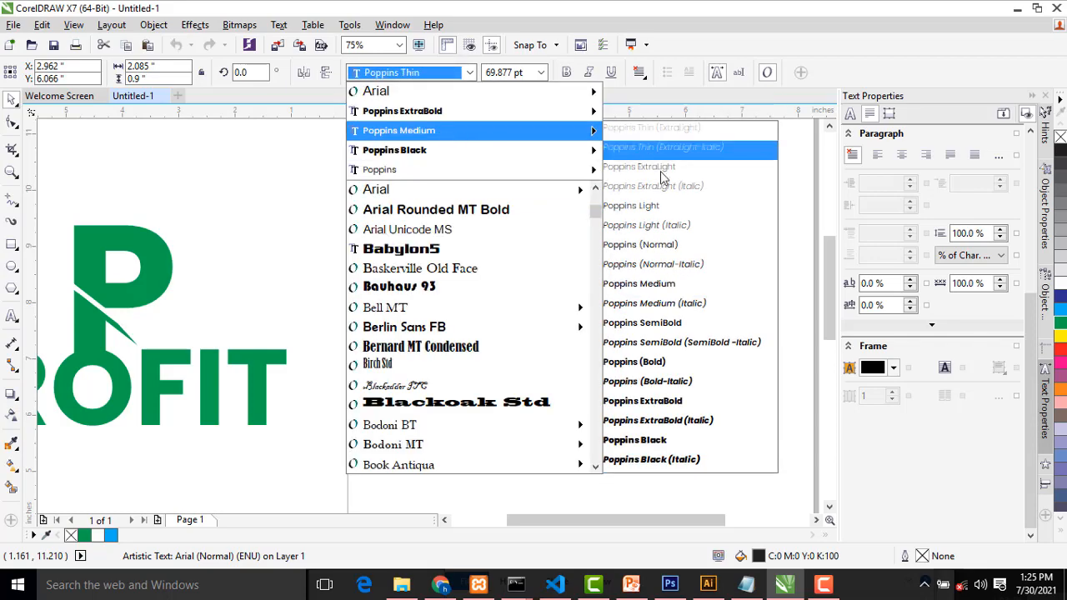
{"action": "left_click", "coordinate": [638, 364]}
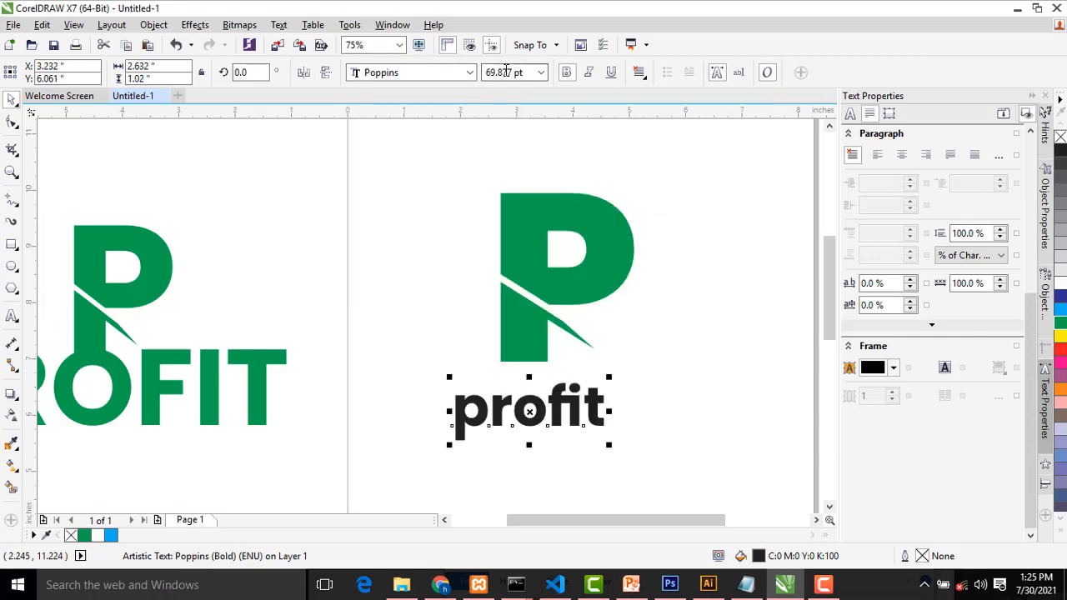
Change the case of the "profit" text to UPPERCASE
{"action": "left_click", "coordinate": [280, 26]}
{"action": "left_click", "coordinate": [332, 401]}
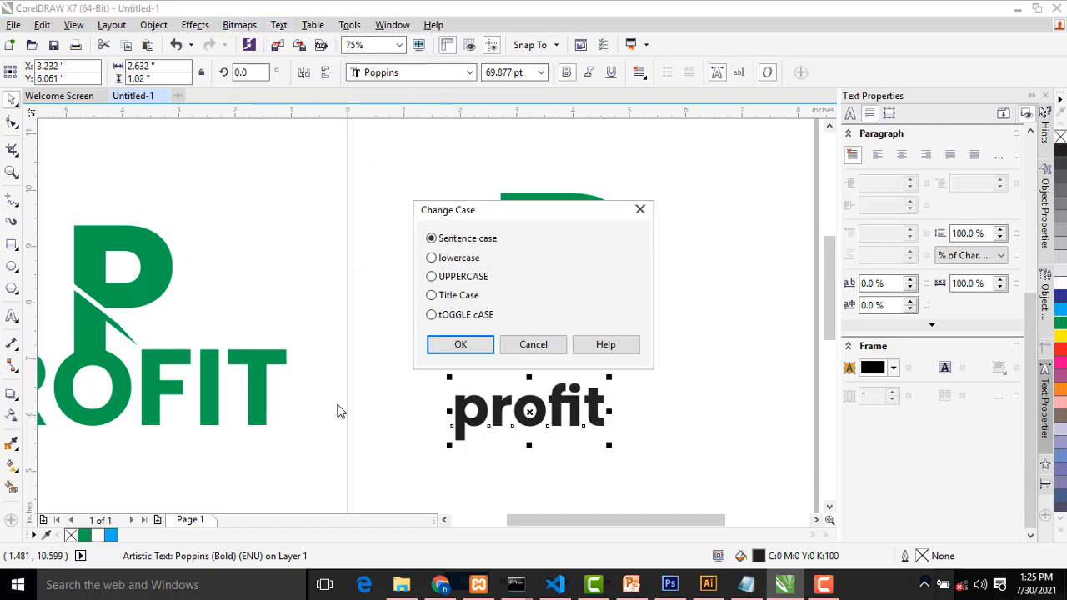
{"action": "left_click", "coordinate": [432, 276]}
{"action": "left_click", "coordinate": [459, 345]}
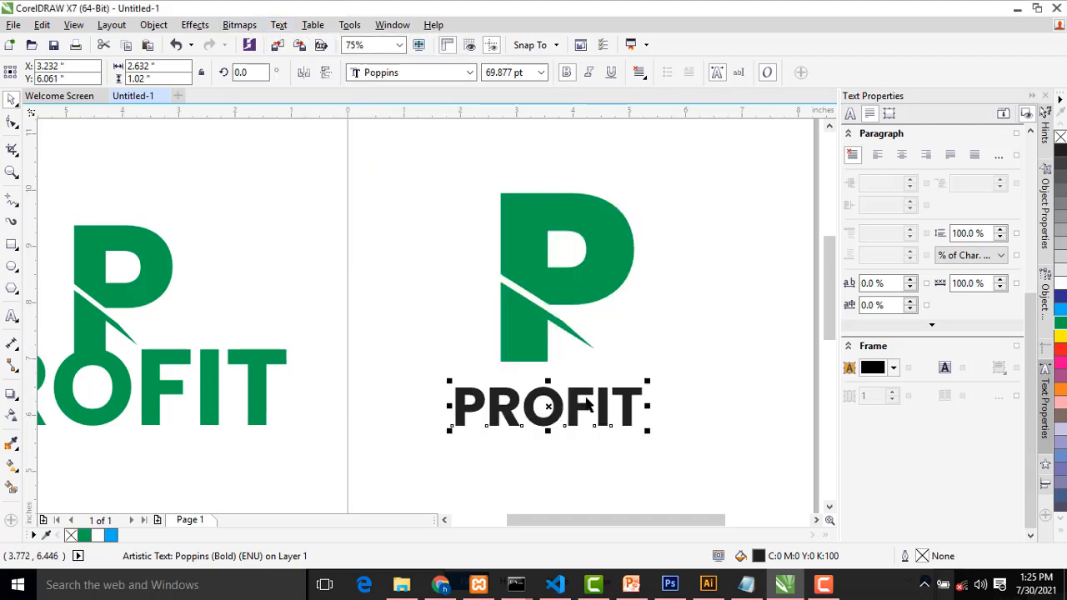
Enlarge the PROFIT text to about 110 pt and place it directly under the large P, with the O below the P's stem
{"action": "left_click_drag", "start_coordinate": [578, 402], "coordinate": [570, 383]}
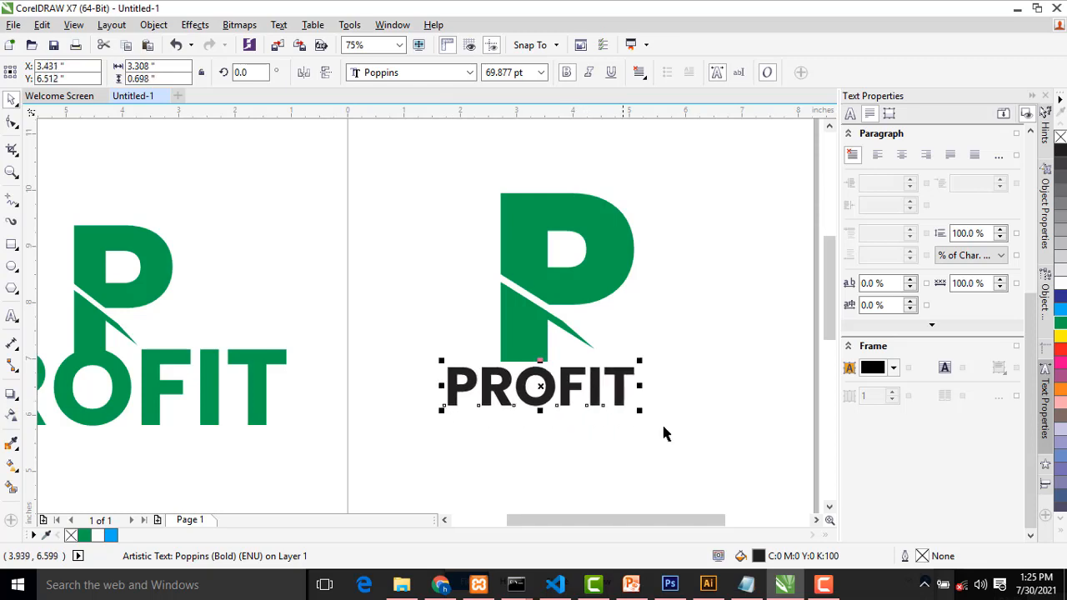
{"action": "left_click_drag", "start_coordinate": [640, 413], "coordinate": [746, 434]}
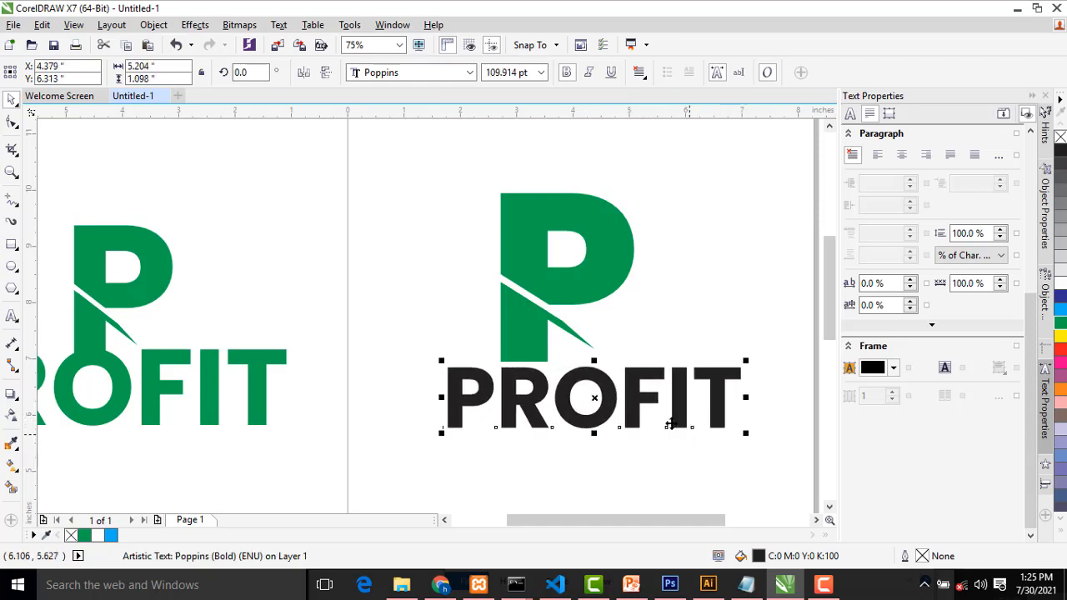
{"action": "left_click_drag", "start_coordinate": [635, 404], "coordinate": [575, 401]}
Scale the P and its diagonal pieces together down to about 1.46 by 1.57 inches, with the stem resting on the O of PROFIT
{"action": "left_click_drag", "start_coordinate": [461, 153], "coordinate": [642, 369]}
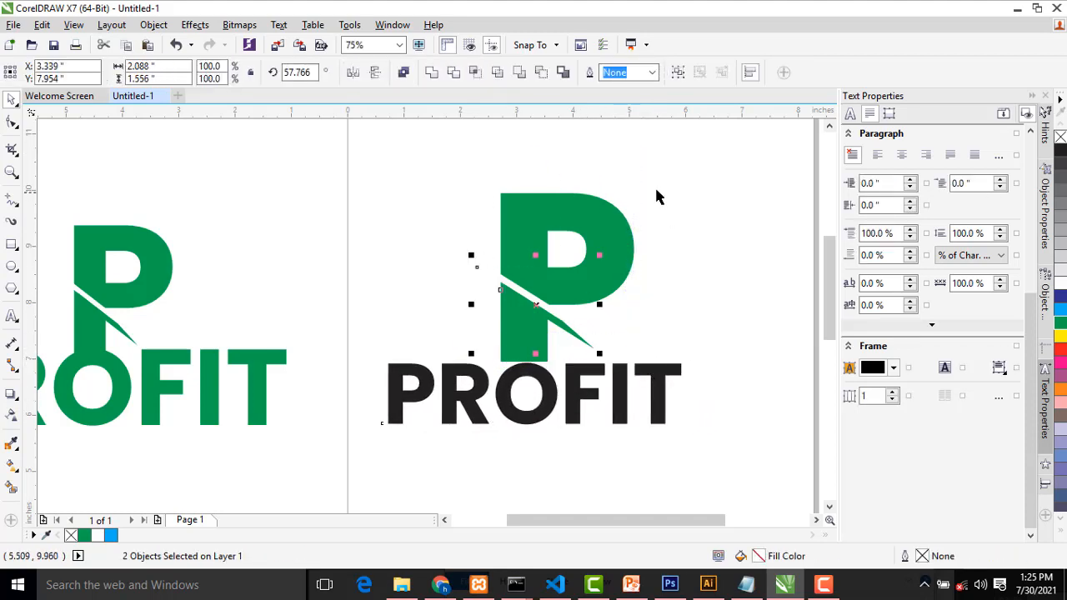
{"action": "left_click", "coordinate": [623, 214], "text": "shift"}
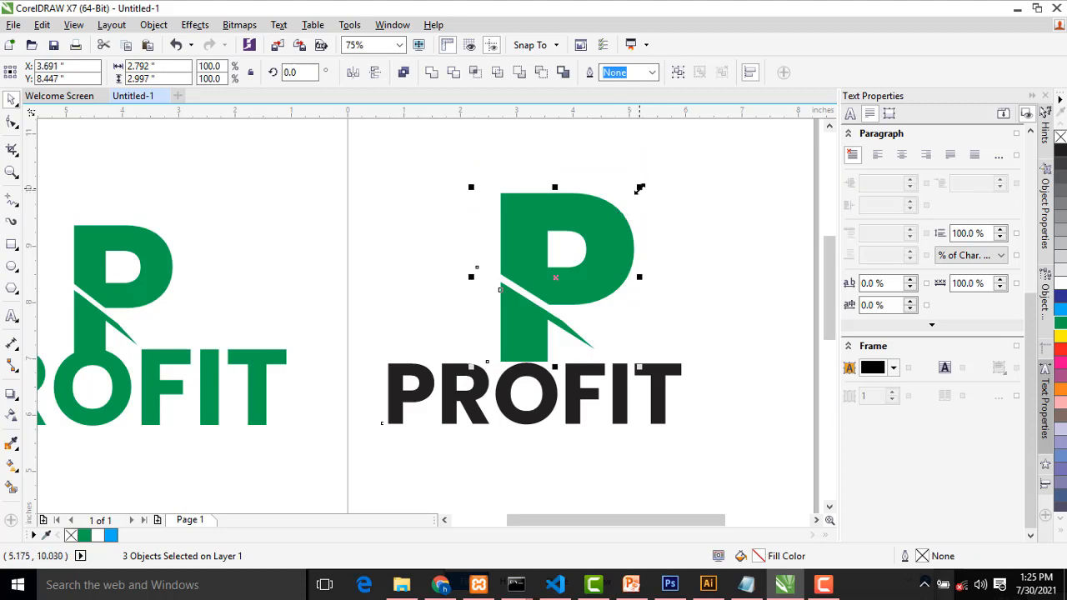
{"action": "left_click_drag", "start_coordinate": [639, 188], "coordinate": [571, 296]}
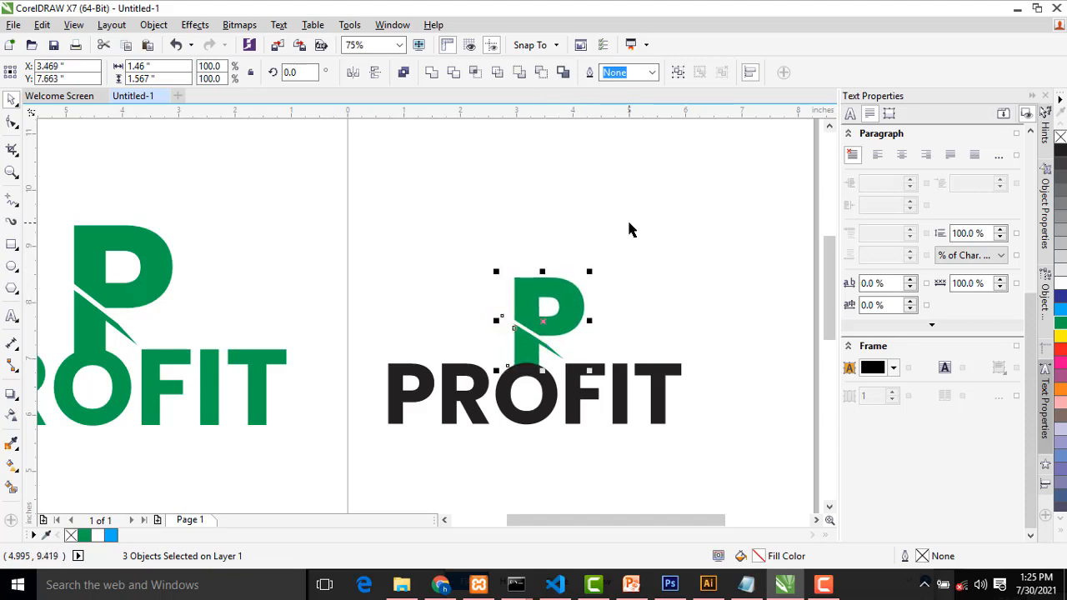
Fill the PROFIT text with the same green as the P and deselect it
{"action": "left_click", "coordinate": [550, 436]}
{"action": "left_click", "coordinate": [550, 421]}
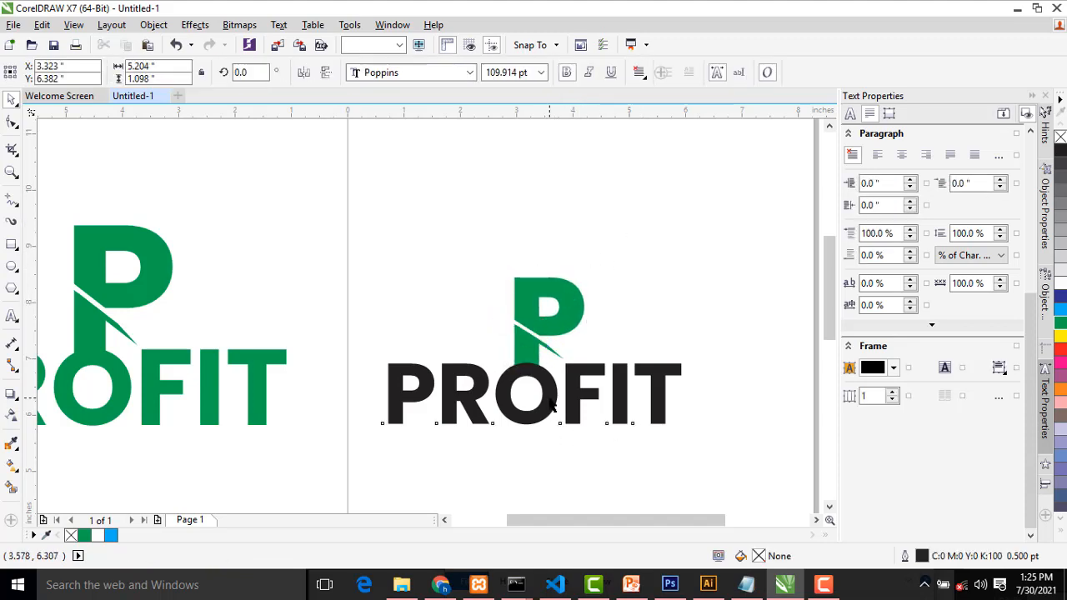
{"action": "left_click", "coordinate": [1060, 325]}
{"action": "left_click", "coordinate": [704, 226]}
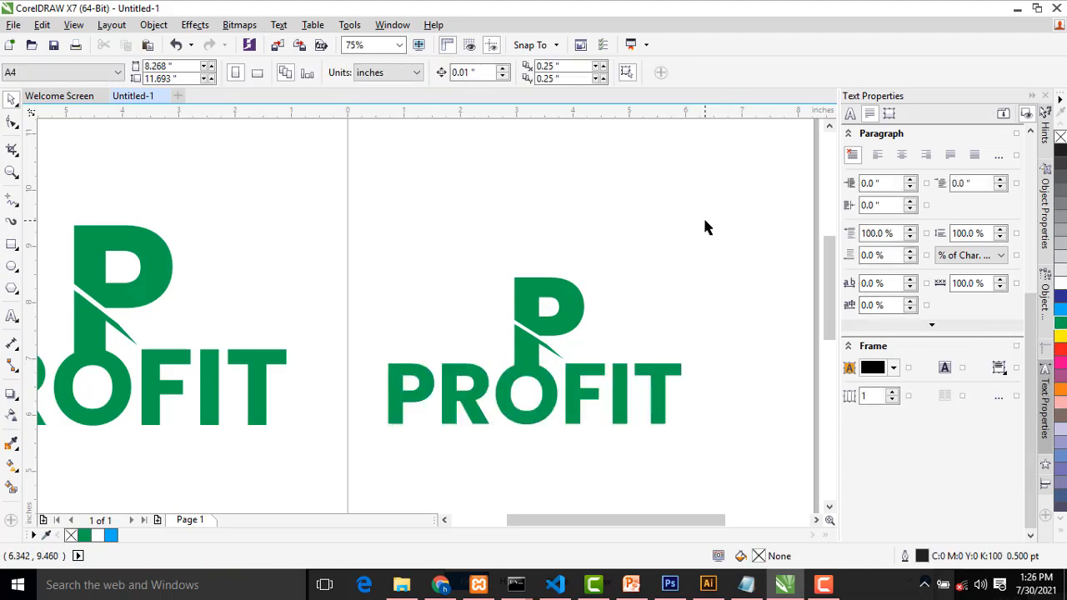
{"action": "scroll", "coordinate": [578, 512], "scroll_direction": "up", "scroll_amount": 2}
{"action": "scroll", "coordinate": [459, 305], "scroll_direction": "down", "scroll_amount": 2}
{"action": "scroll", "coordinate": [589, 247], "scroll_direction": "up", "scroll_amount": 2}
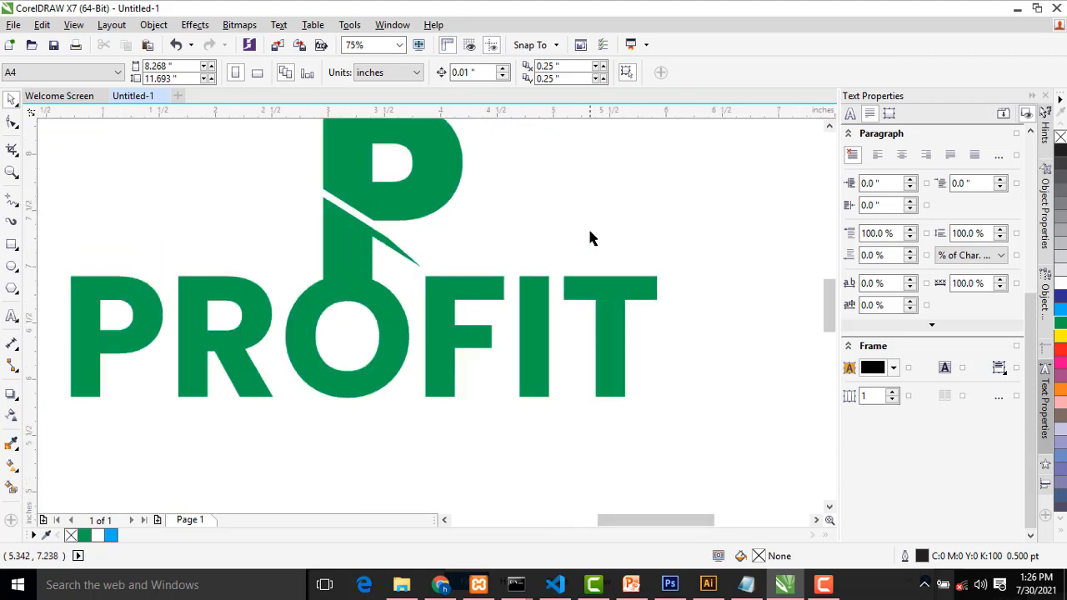
{"action": "scroll", "coordinate": [564, 153], "scroll_direction": "up", "scroll_amount": 2}
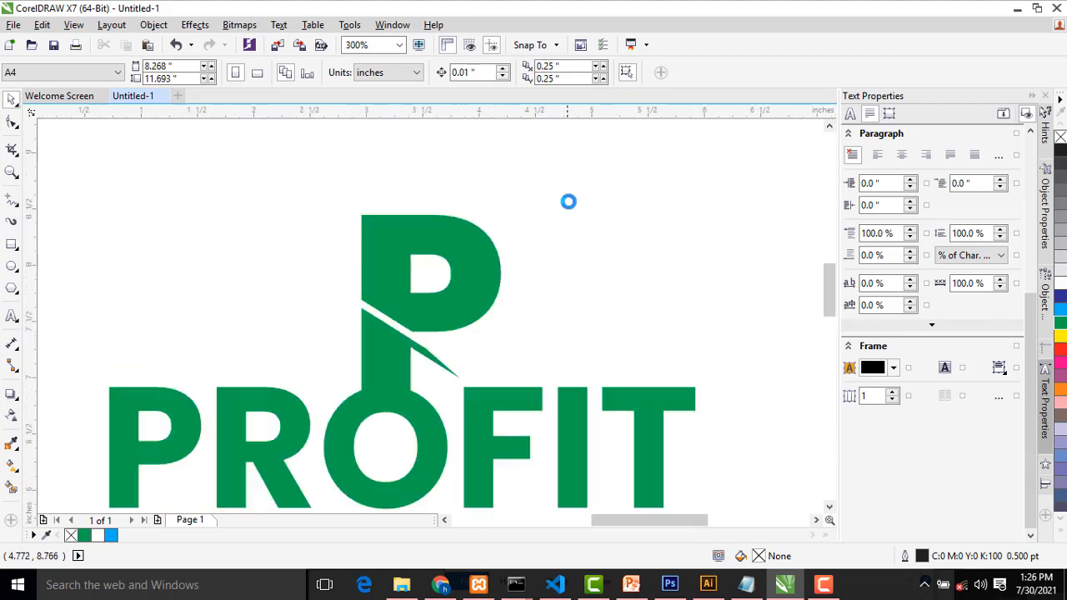
{"action": "scroll", "coordinate": [569, 201], "scroll_direction": "down", "scroll_amount": 2}
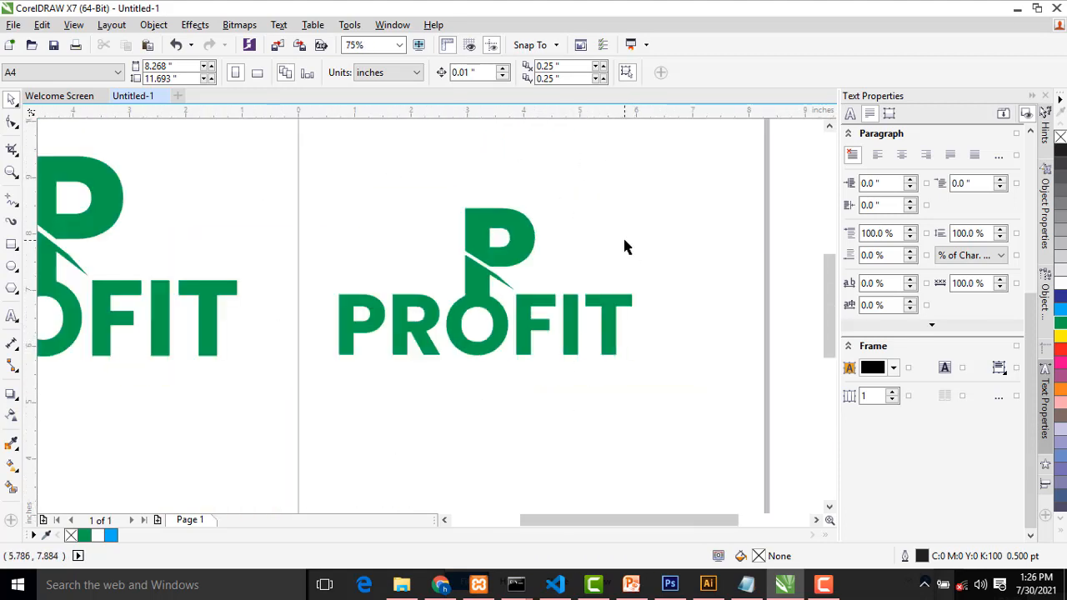